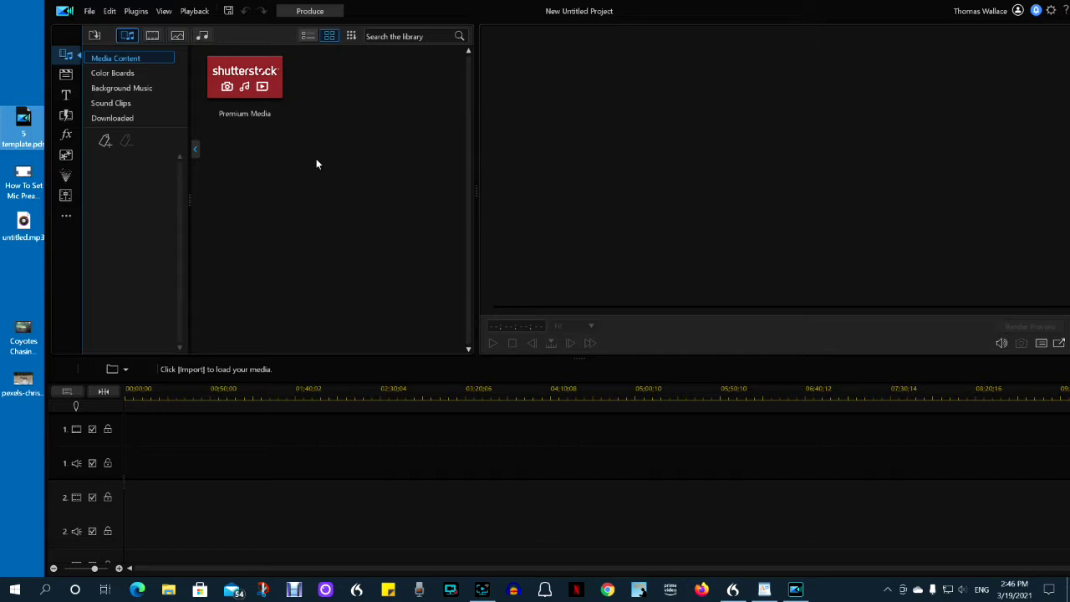
Import untitled.mp3 into the media library and place the How To Set Mic Preamp video at the start of track 1.
left_click_drag(24, 222, 293, 145)
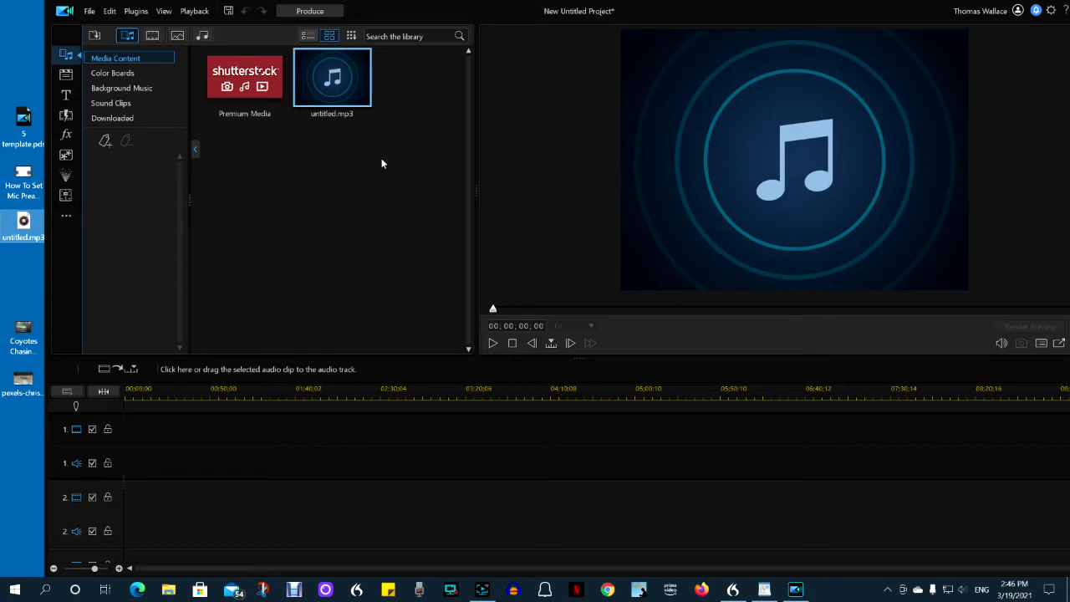
left_click_drag(24, 176, 137, 433)
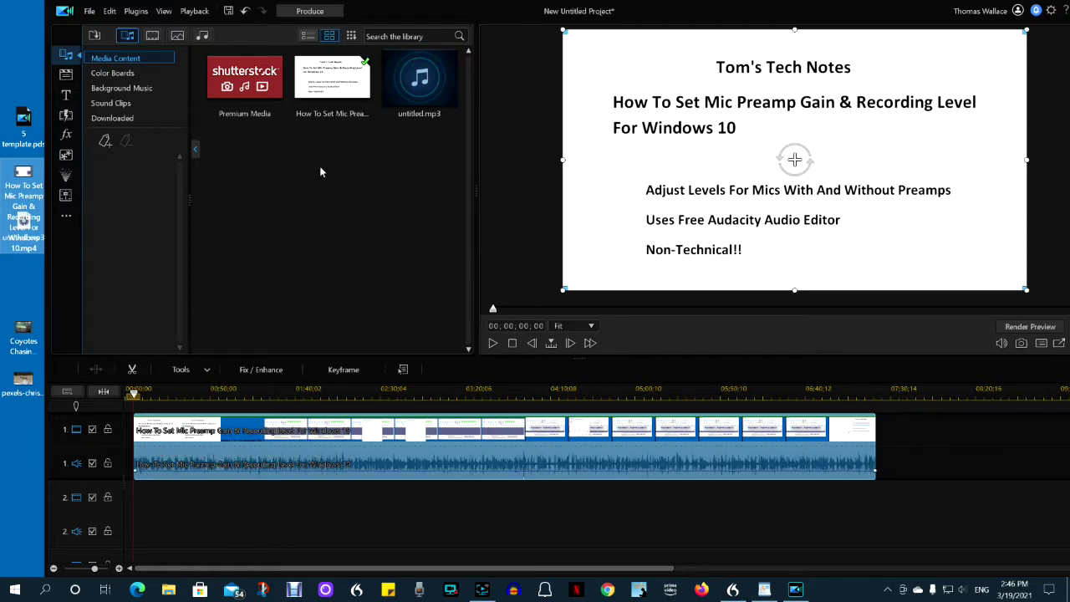
Place a second copy of the How To Set Mic Preamp video on track 2, starting at about 01:40.
left_click(331, 84)
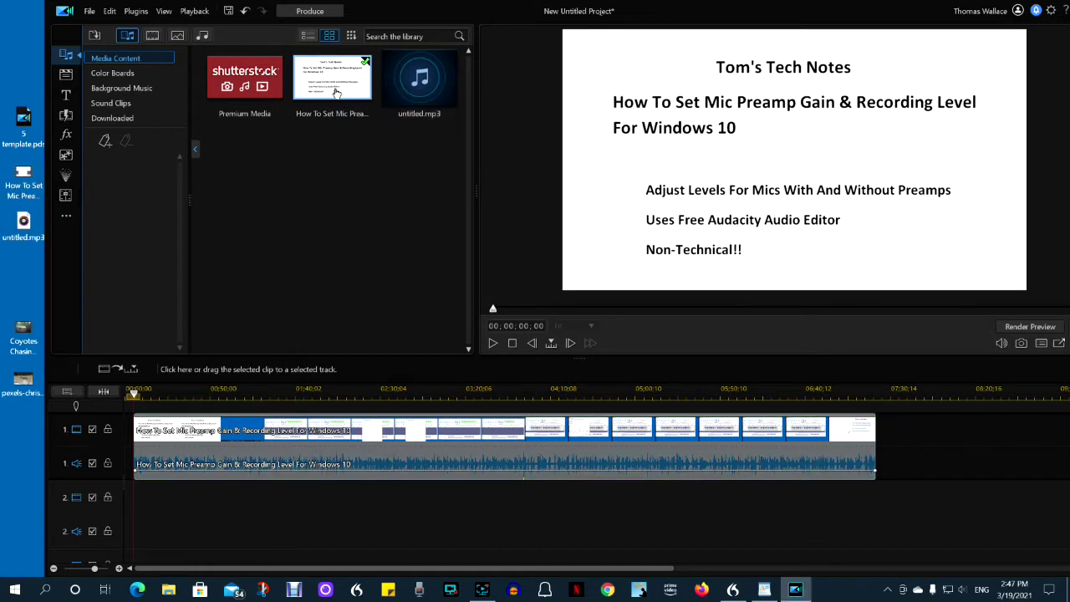
left_click_drag(333, 77, 295, 502)
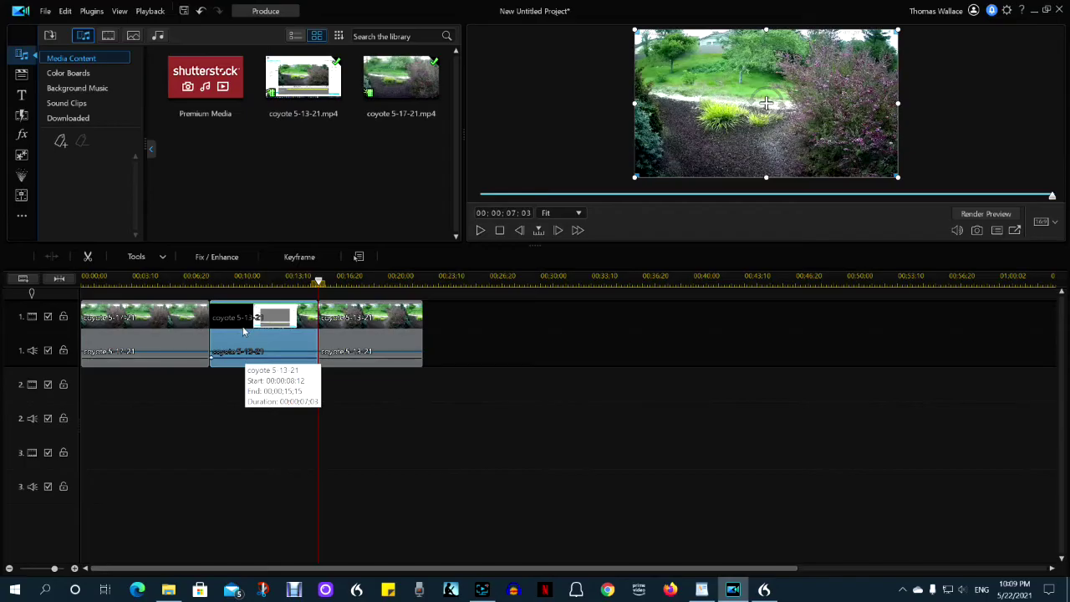
Preview the coyote timeline from inside the middle clip, and again from 00;00;03;18 in the first clip, pausing playback.
left_click(251, 291)
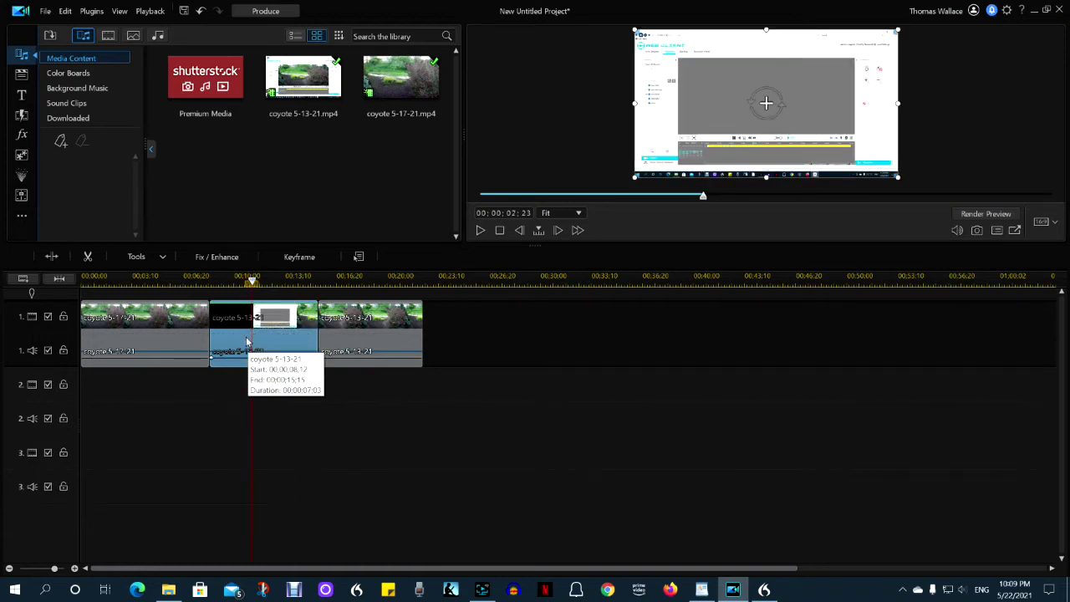
left_click(481, 231)
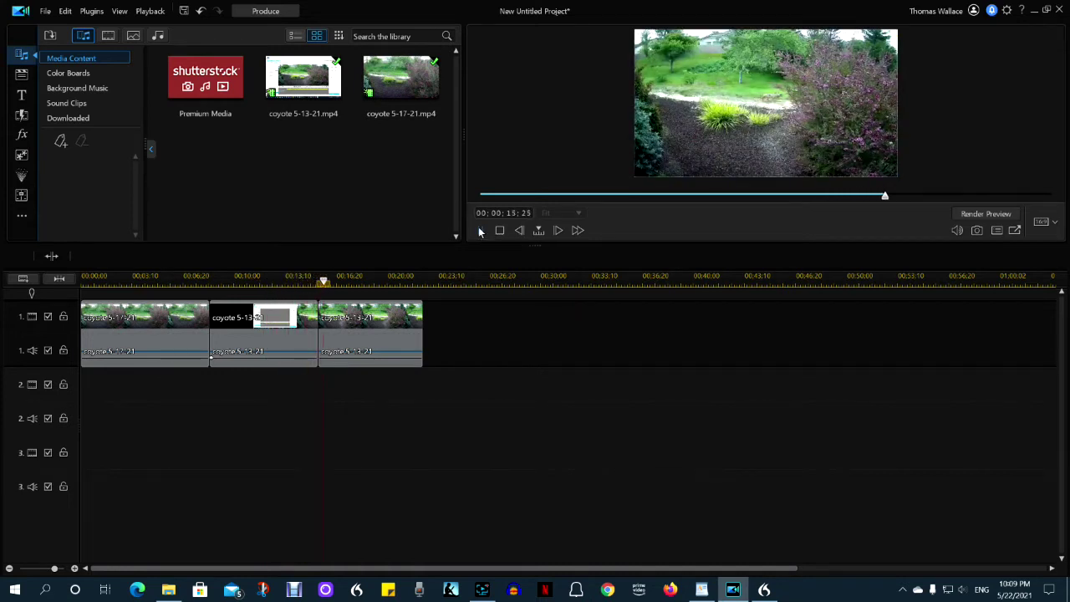
left_click(136, 279)
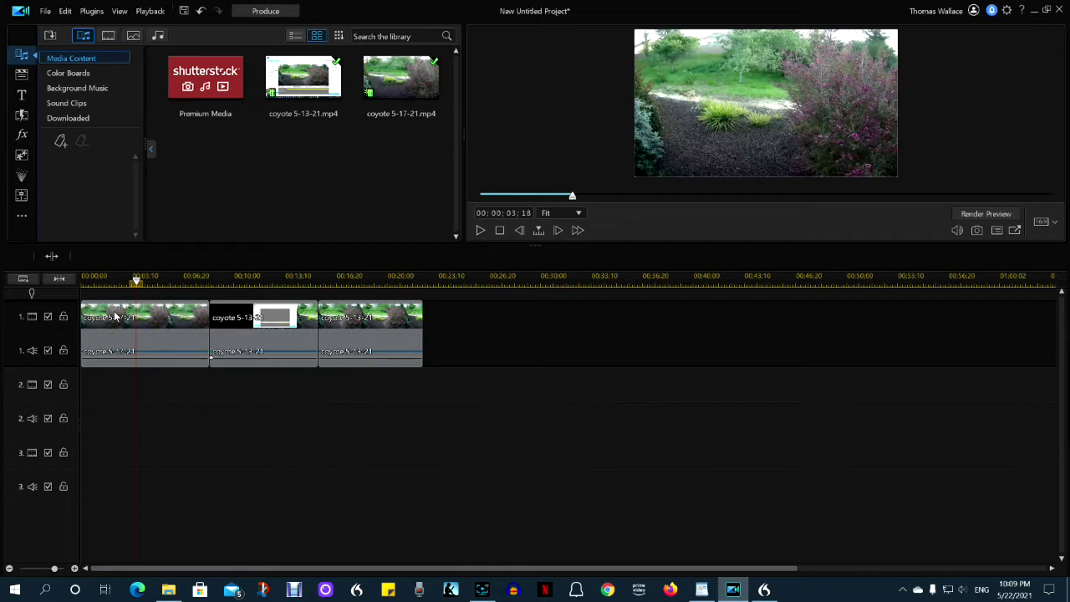
left_click(482, 231)
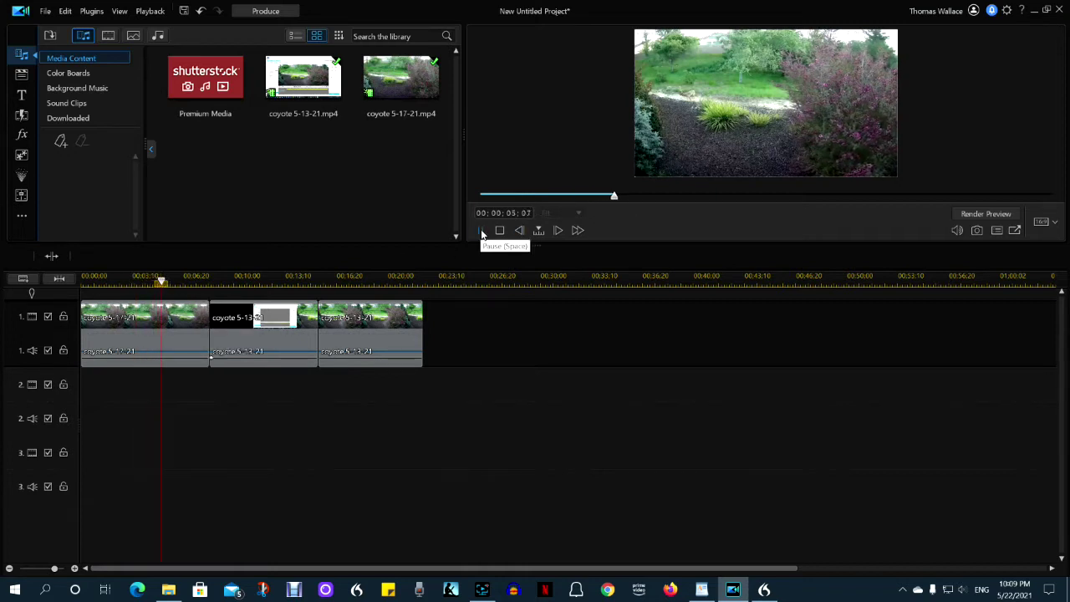
left_click(482, 231)
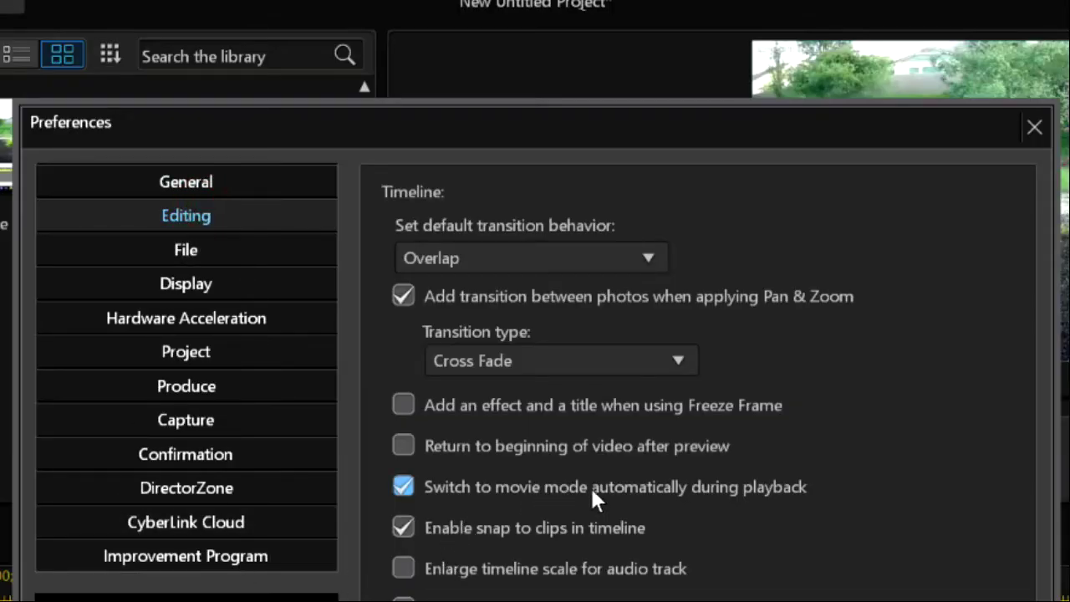
Turn off automatic switching to movie mode during playback in the editing preferences, and preview the selected middle clip.
left_click(404, 491)
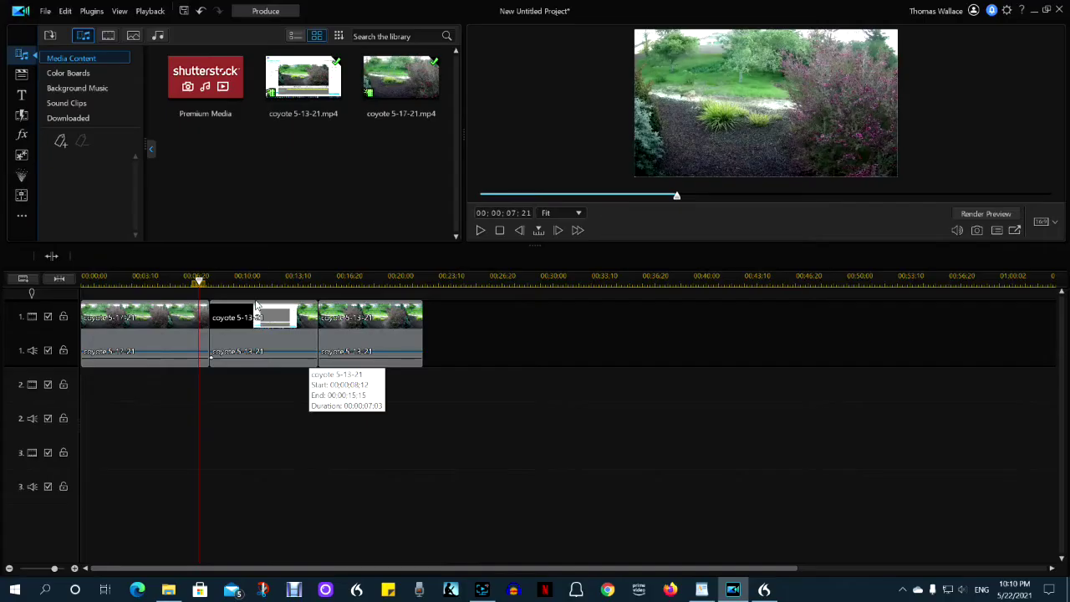
left_click(257, 326)
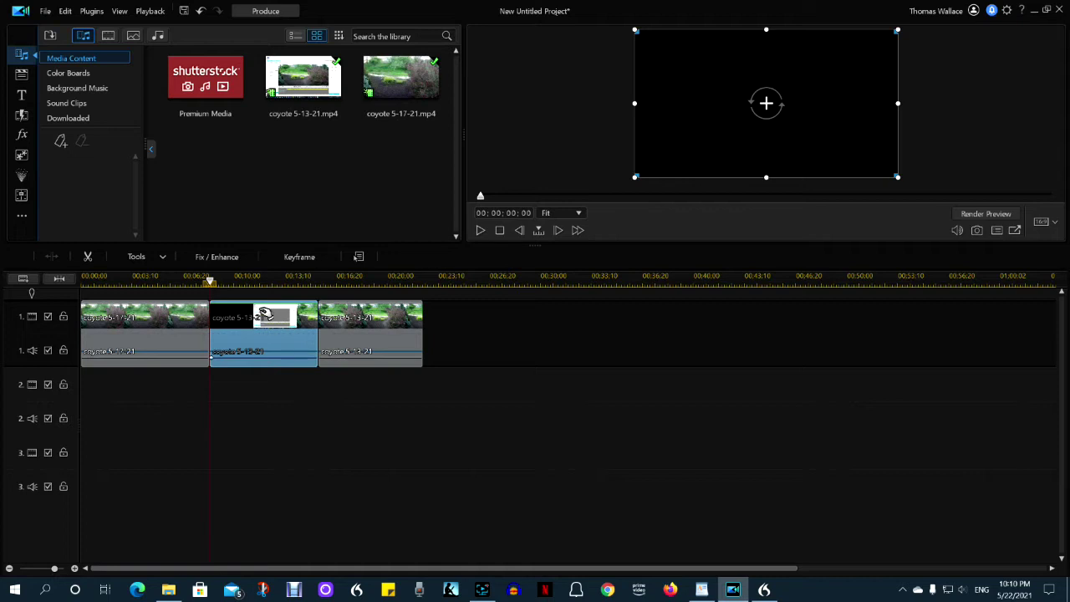
left_click(481, 231)
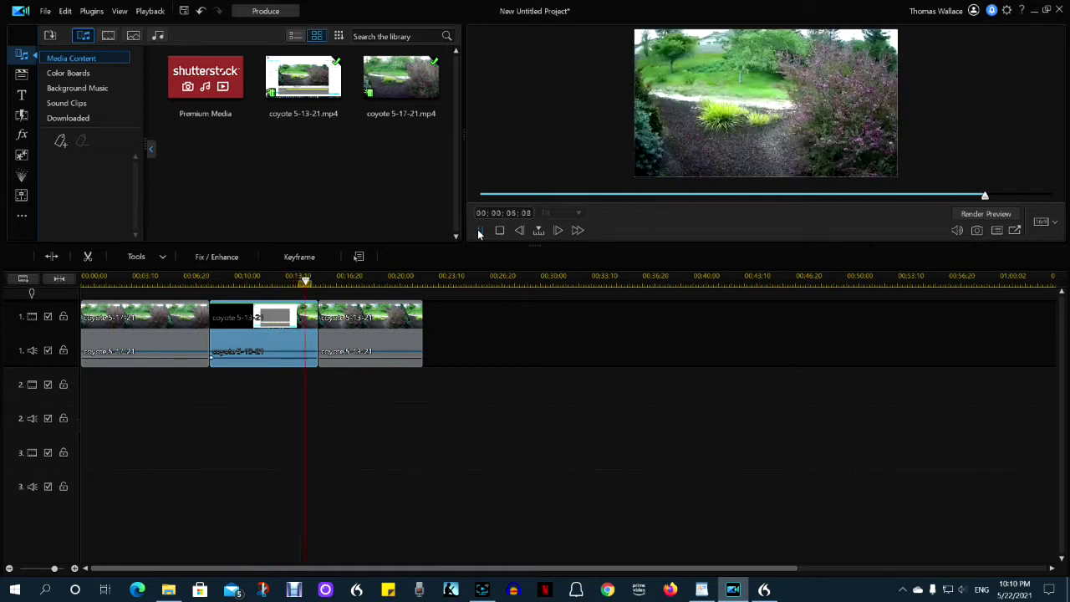
Position the playhead at 00;00;11;16 in the middle clip, deselect all clips and play the whole movie from there.
left_click(257, 281)
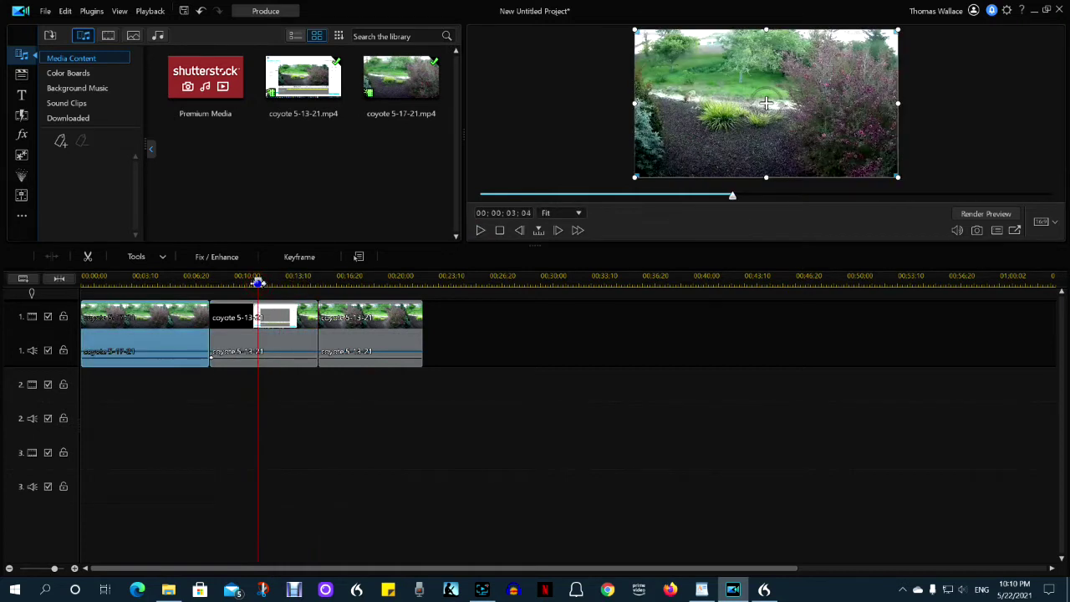
left_click(259, 318)
left_click(263, 448)
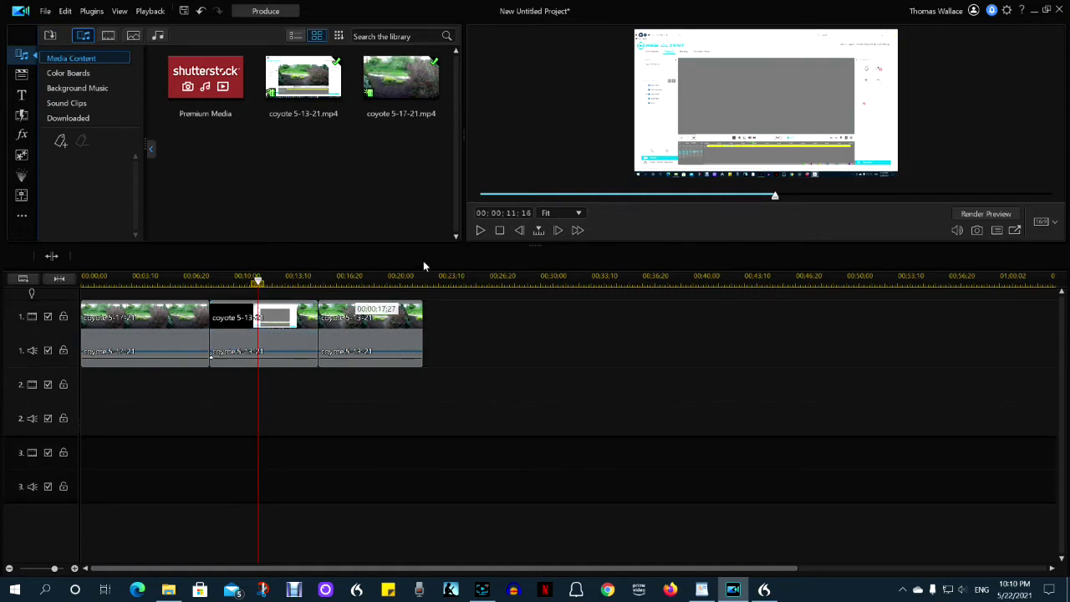
left_click(481, 232)
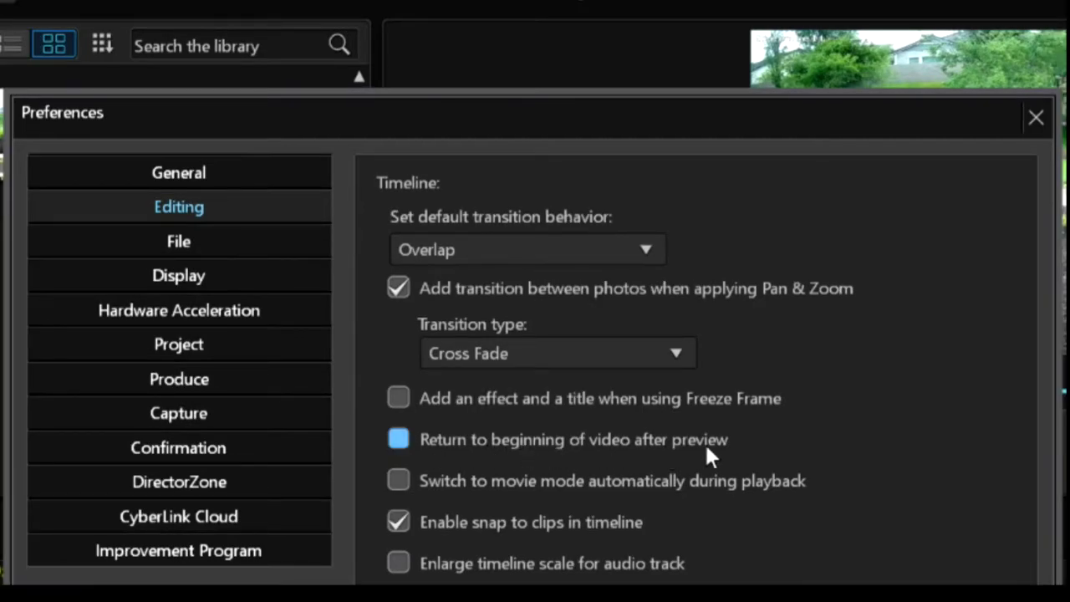
Enable returning to the beginning of the video after preview, and preview the selected third clip from timeline position 00;00;17;25.
left_click(399, 440)
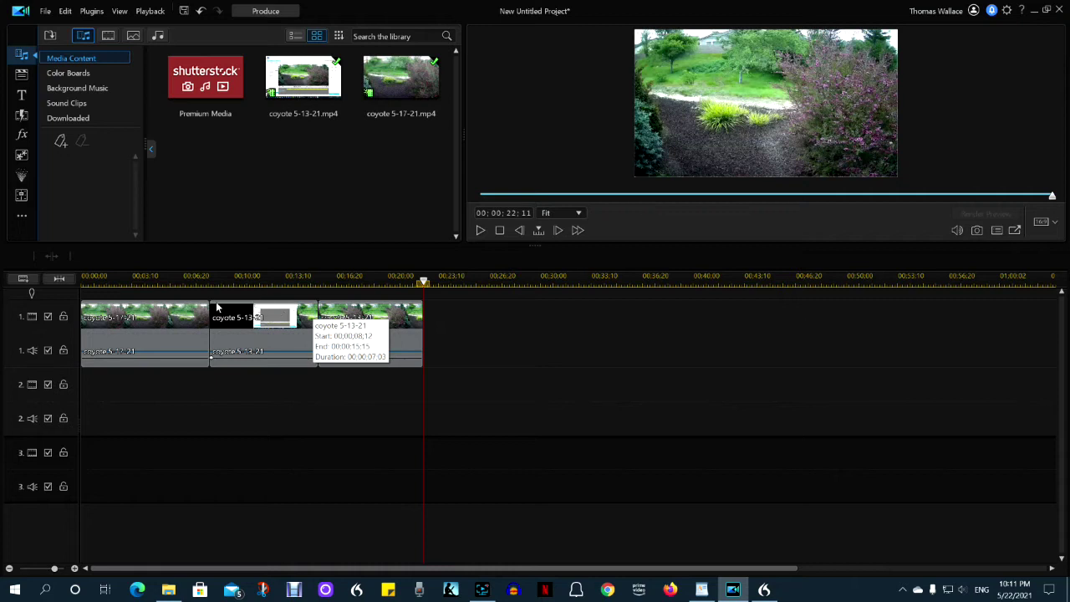
left_click(353, 283)
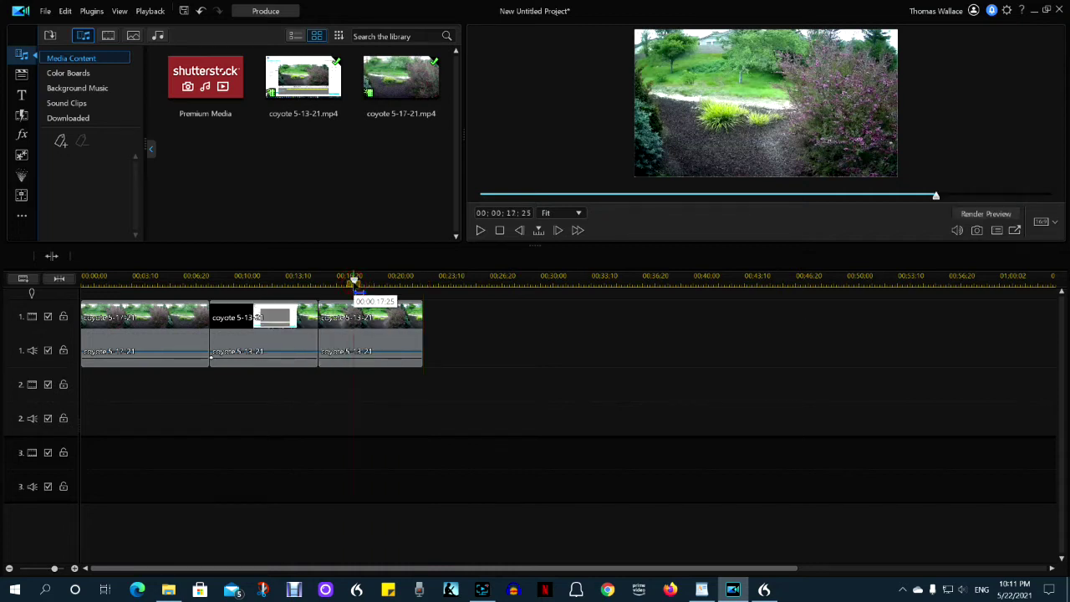
left_click(355, 340)
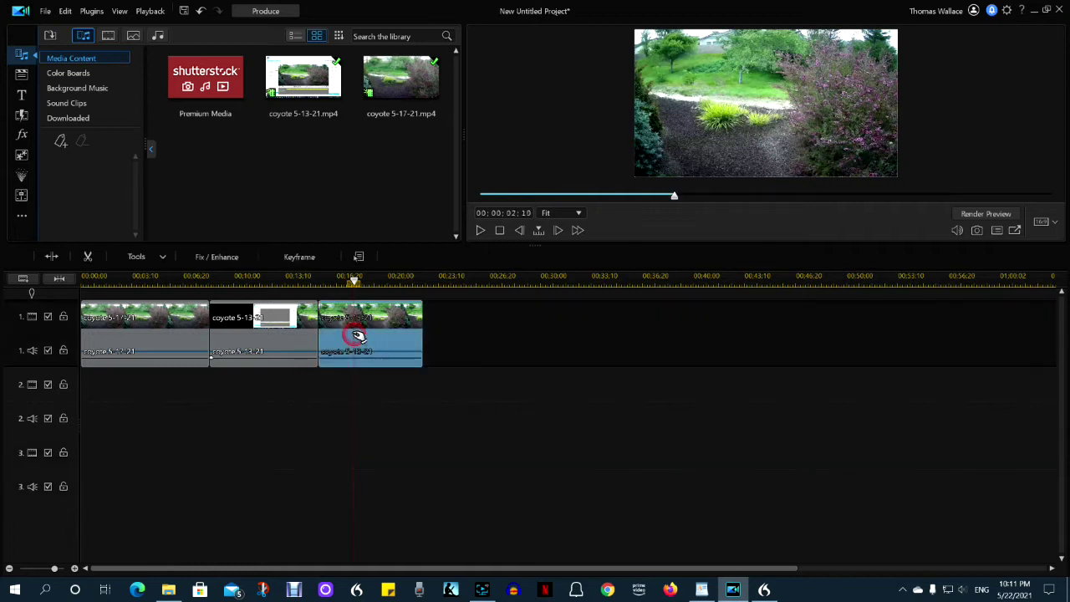
left_click(480, 231)
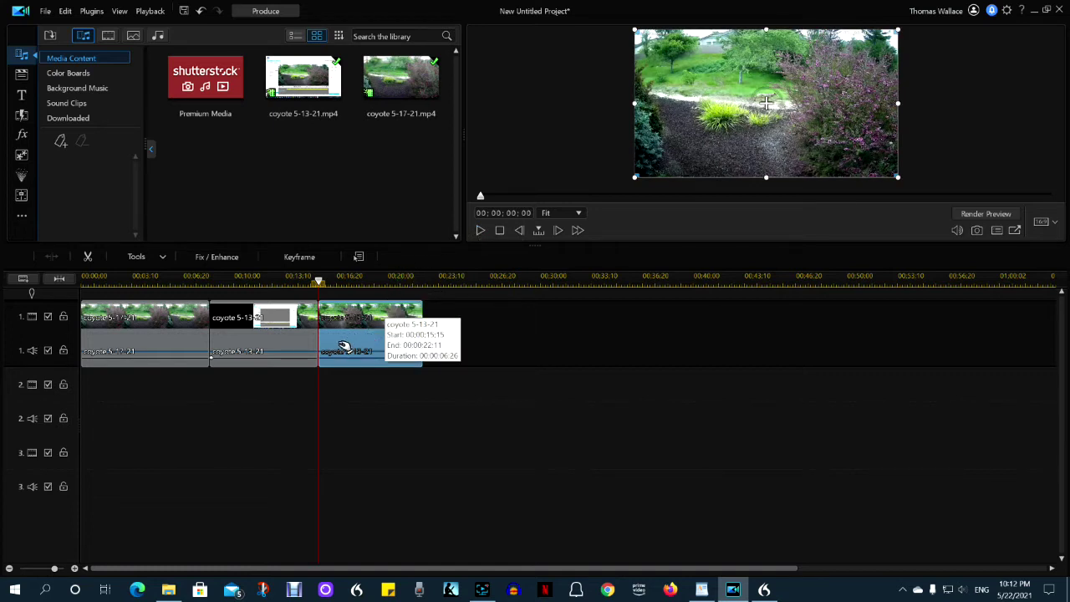
Deselect the third clip and play the whole movie from 00;00;11;25 in the middle clip.
left_click(342, 374)
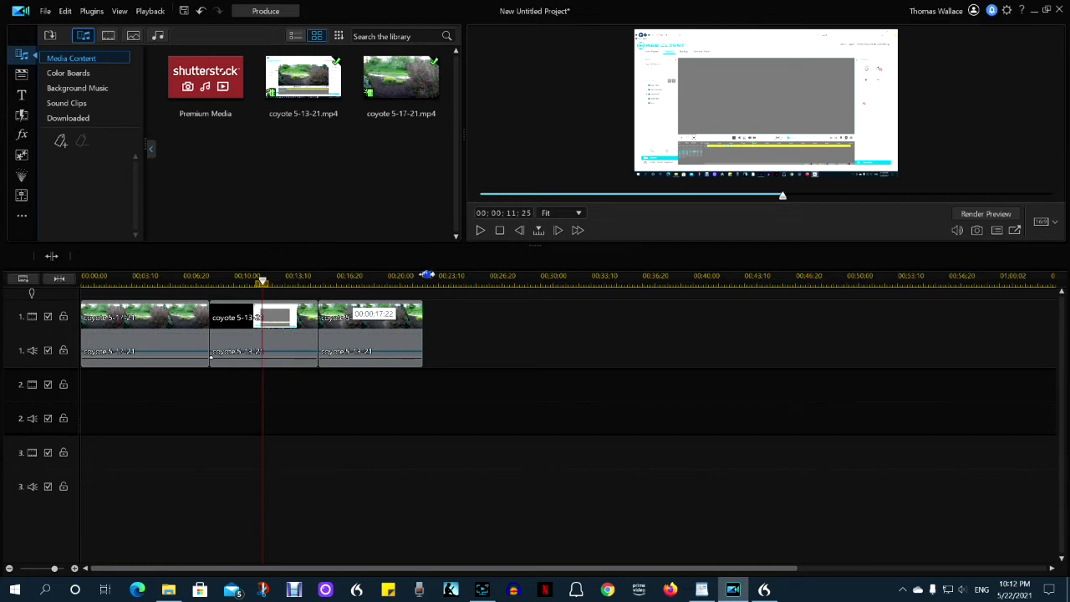
left_click(481, 231)
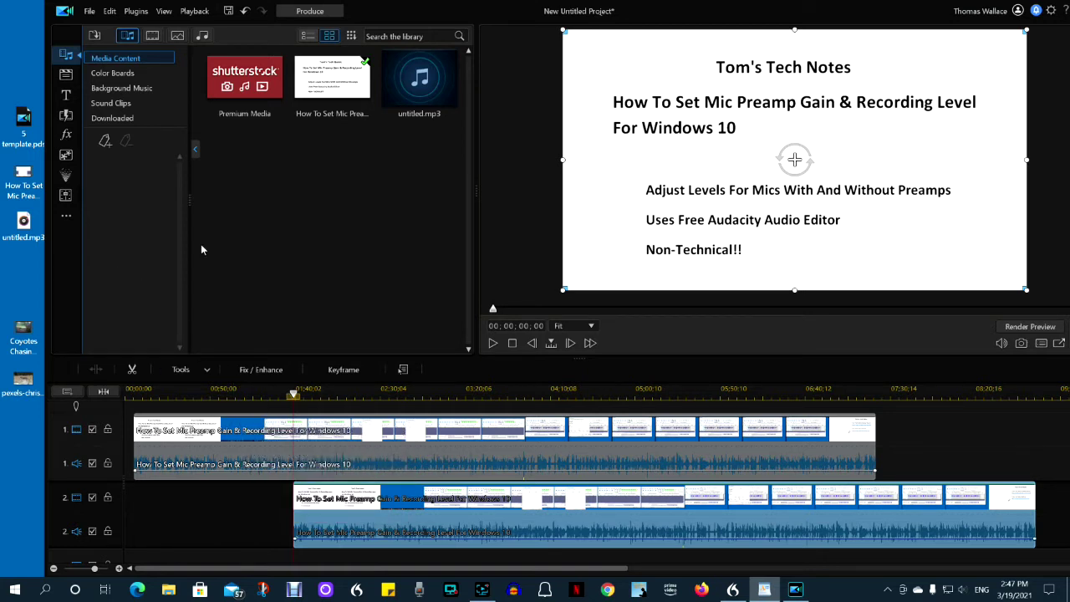
Split the track 2 video at 00;00;34;24 into the clip, and preview the last segment on track 1.
left_click_drag(492, 308, 540, 310)
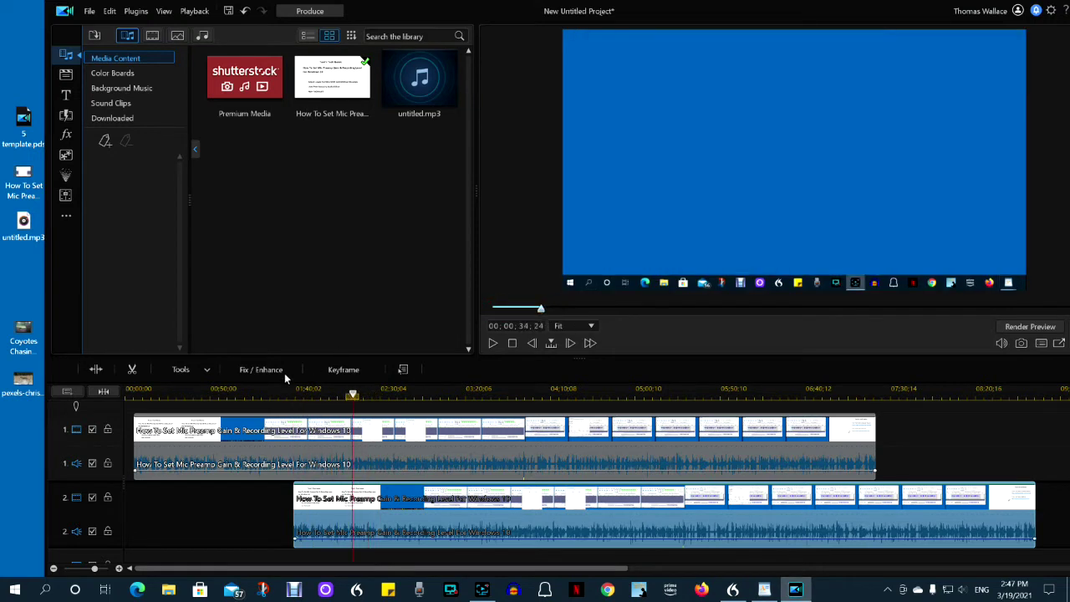
left_click(95, 370)
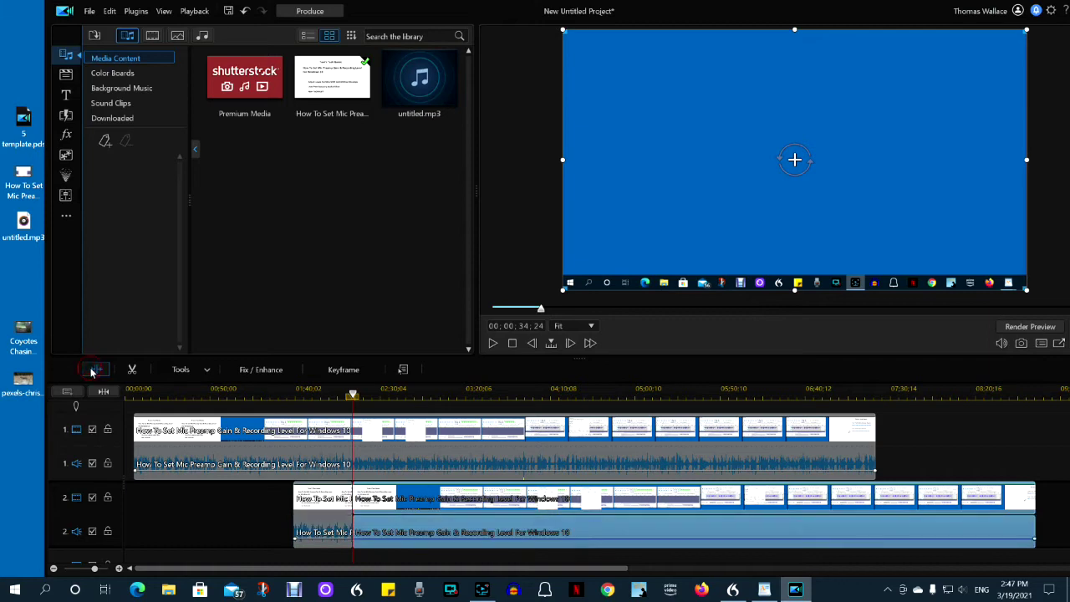
left_click(365, 506)
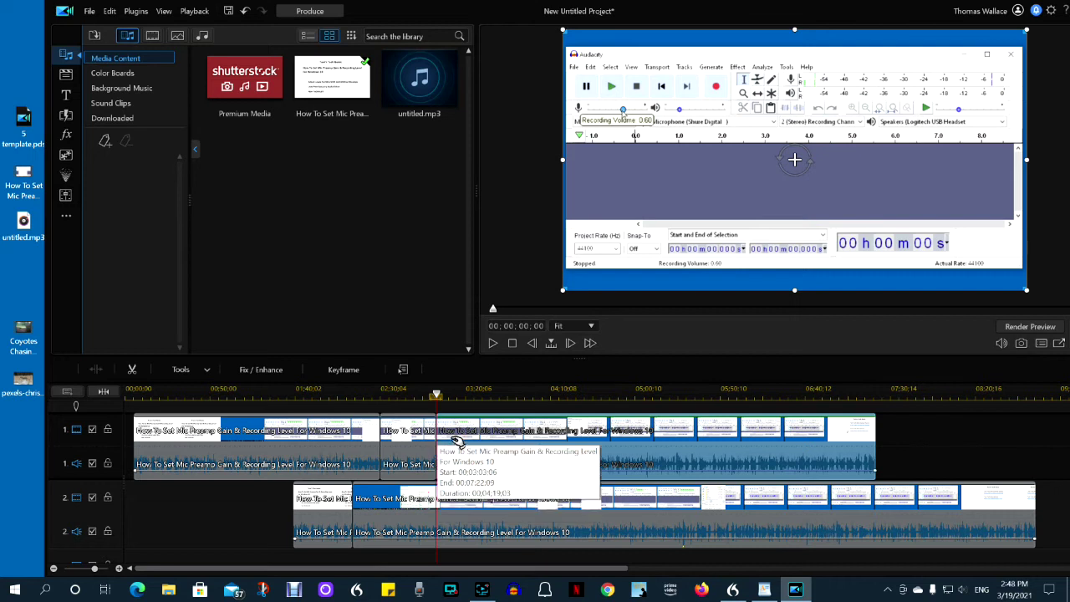
left_click(493, 345)
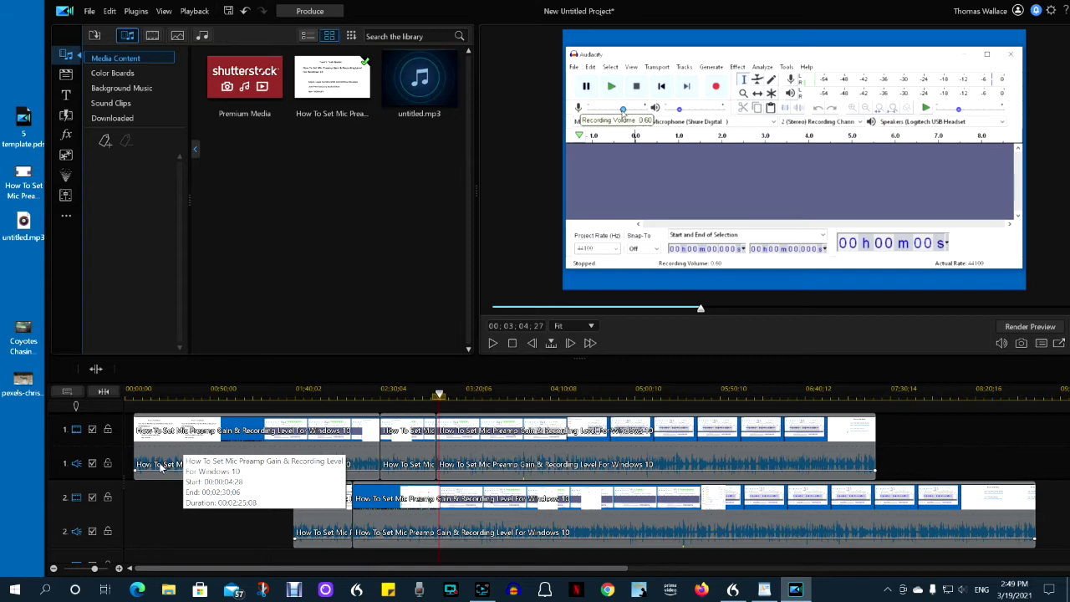
Change the alias of the first clip segment on track 1 to 1.
right_click(162, 467)
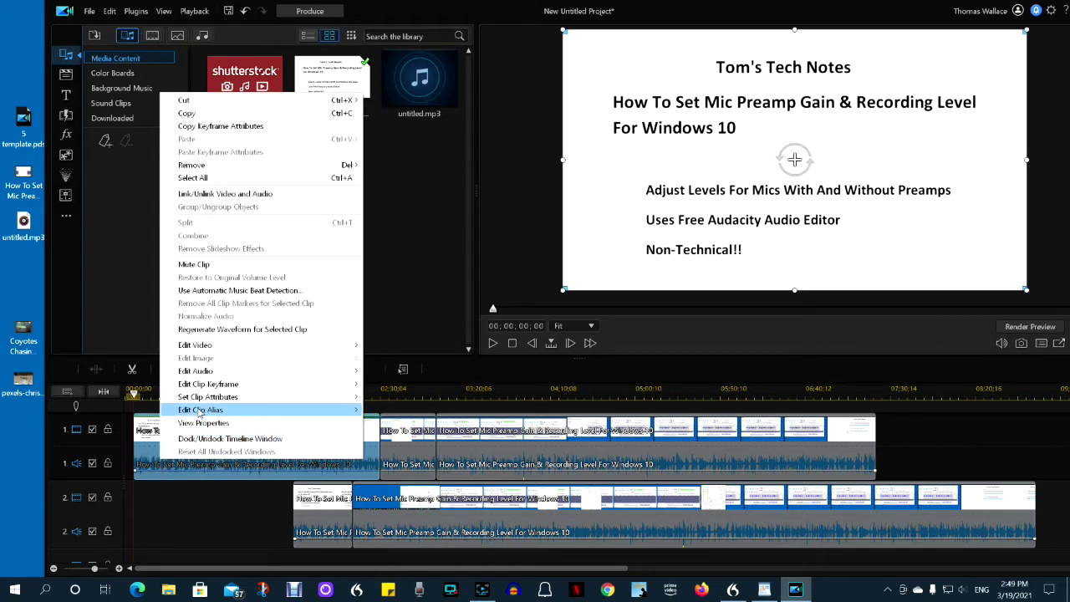
mouse_move(200, 412)
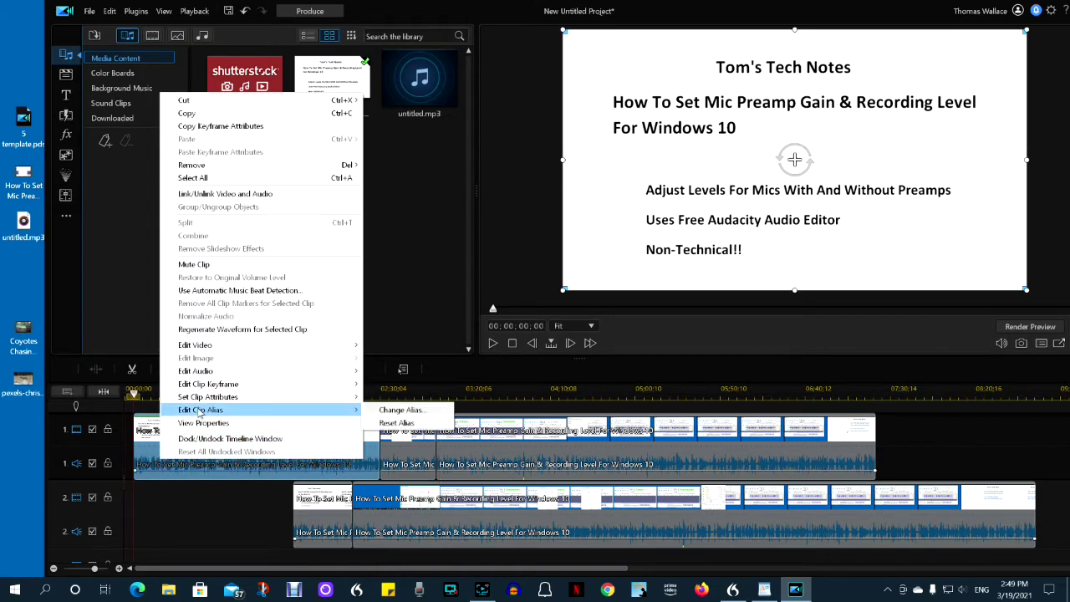
left_click(390, 411)
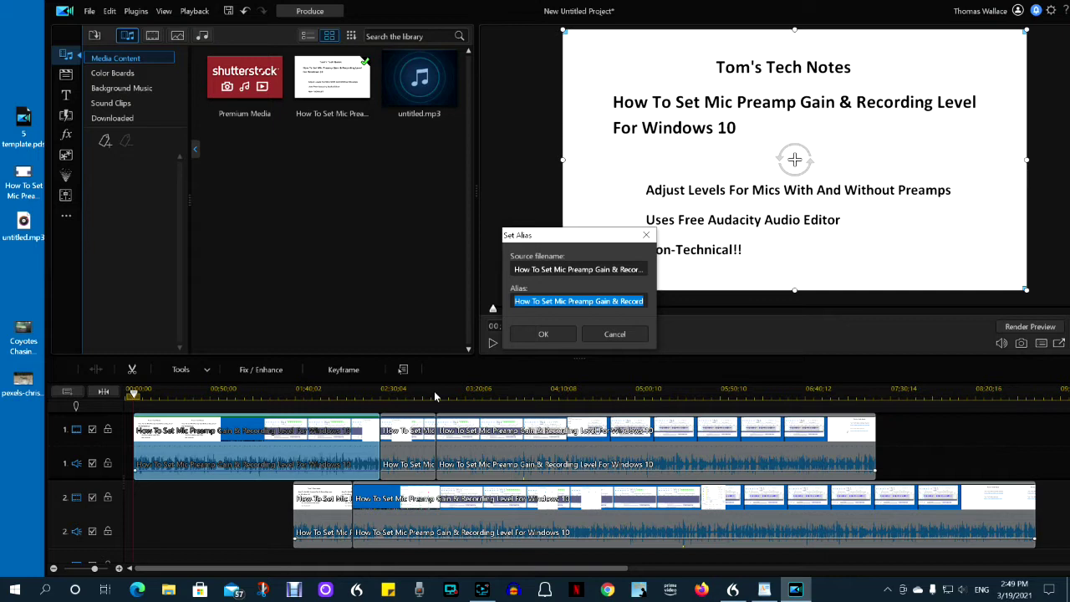
key("Return")
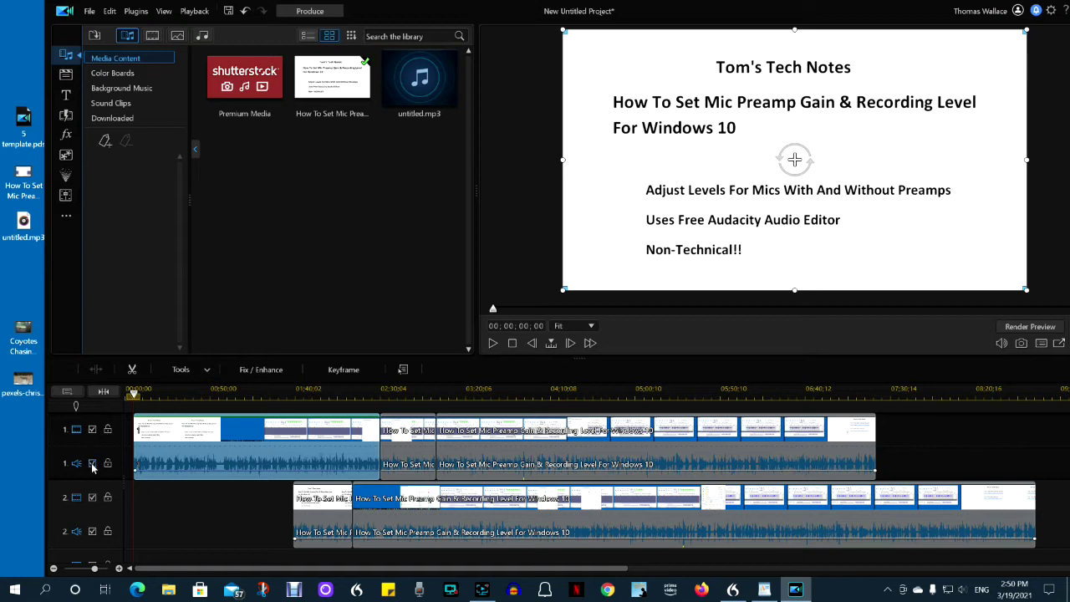
Disable the video and audio of track 2, and preview the first segment on track 1.
left_click(93, 496)
left_click(92, 532)
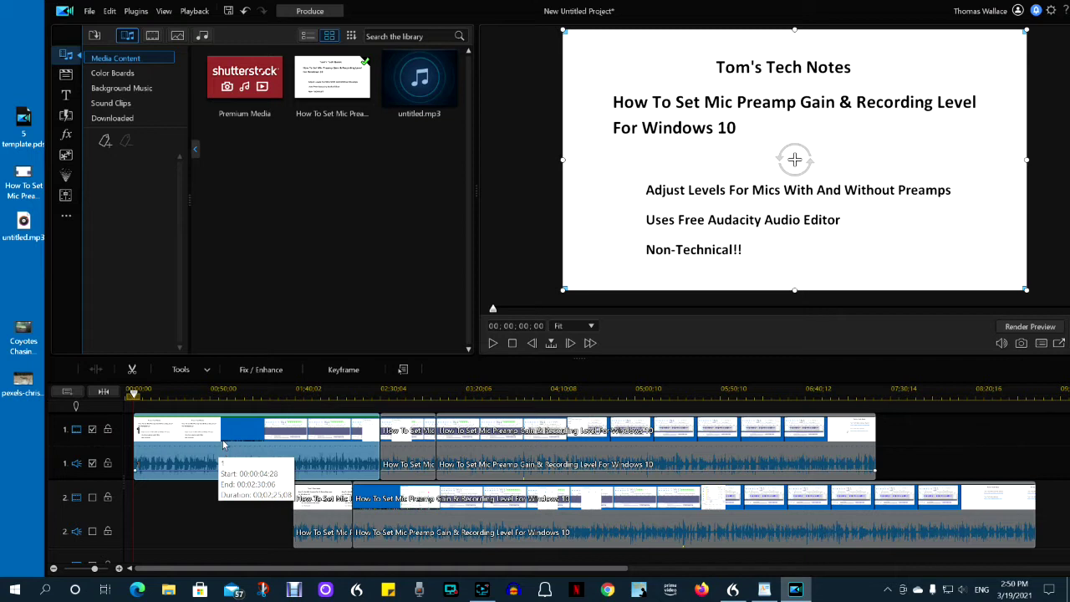
left_click(492, 343)
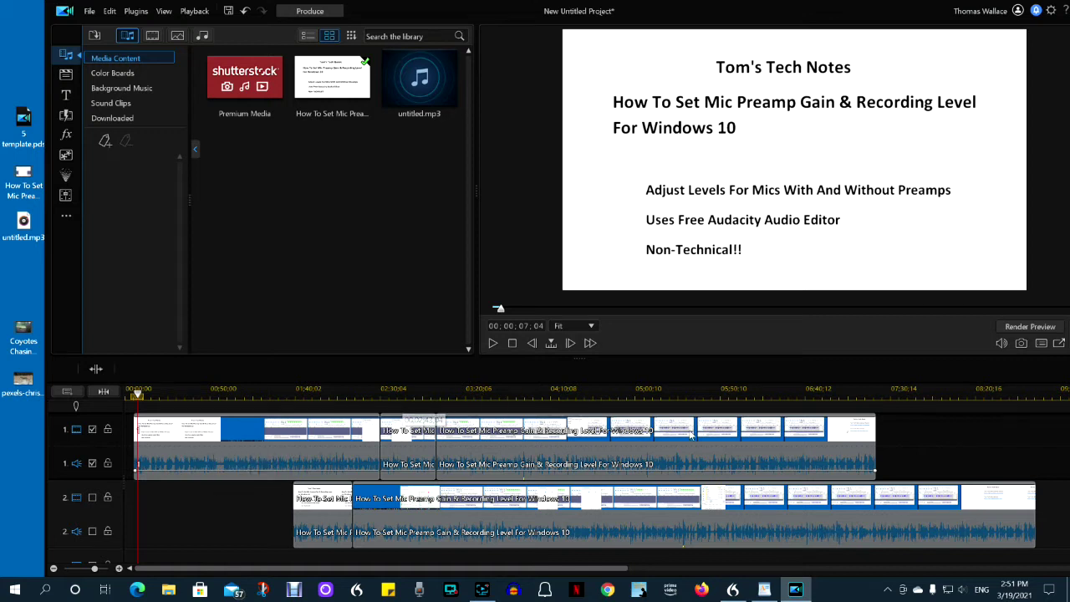
Compare clip and movie modes by selecting and deselecting the first track 1 segment, and return the playhead to the selected segment's start.
left_click(191, 451)
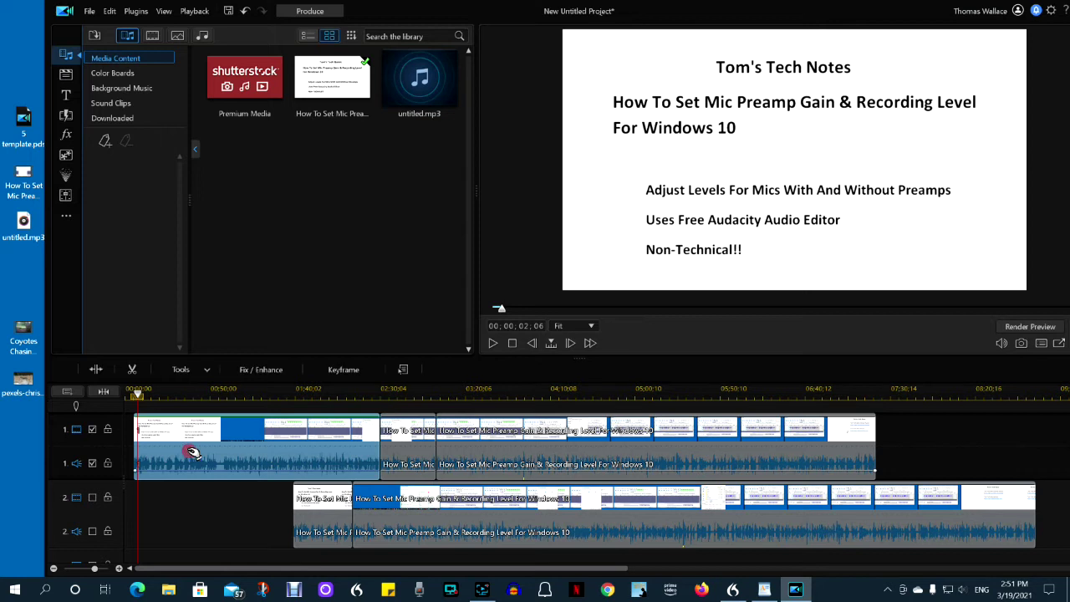
left_click(192, 501)
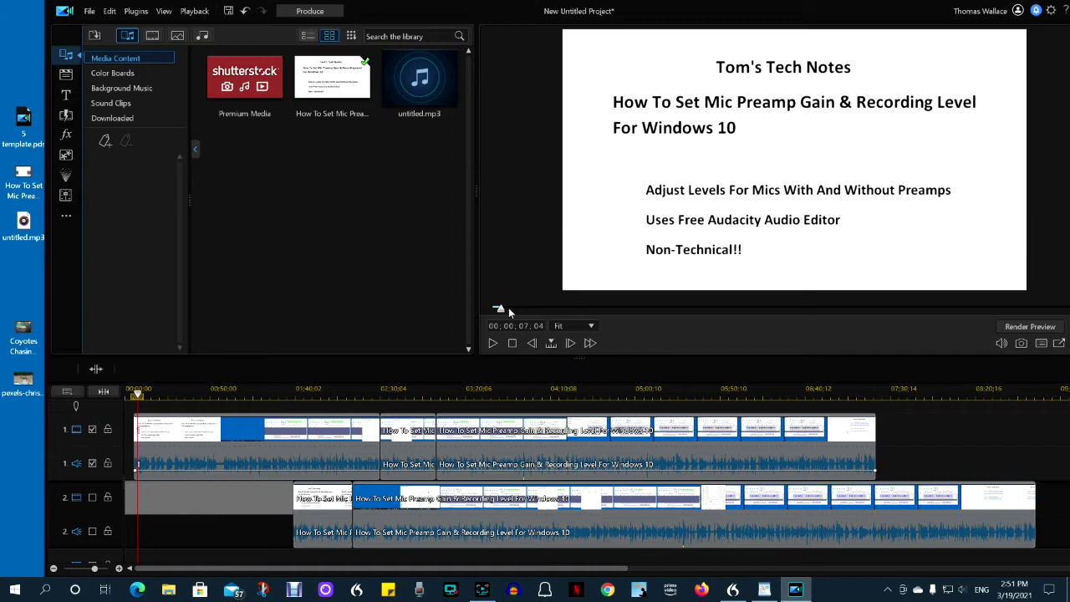
left_click(293, 461)
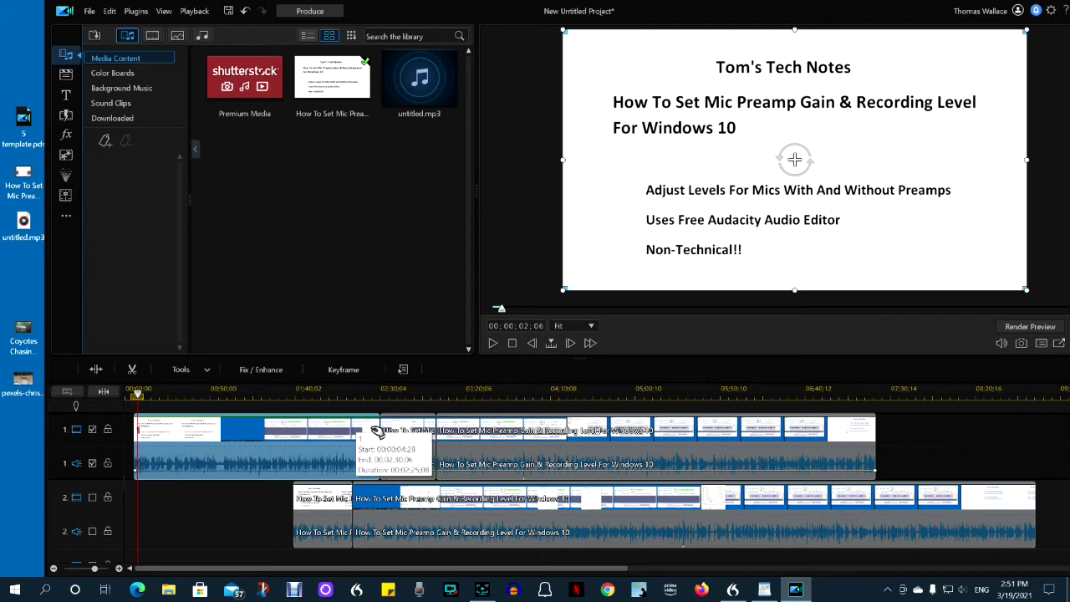
left_click_drag(502, 309, 492, 310)
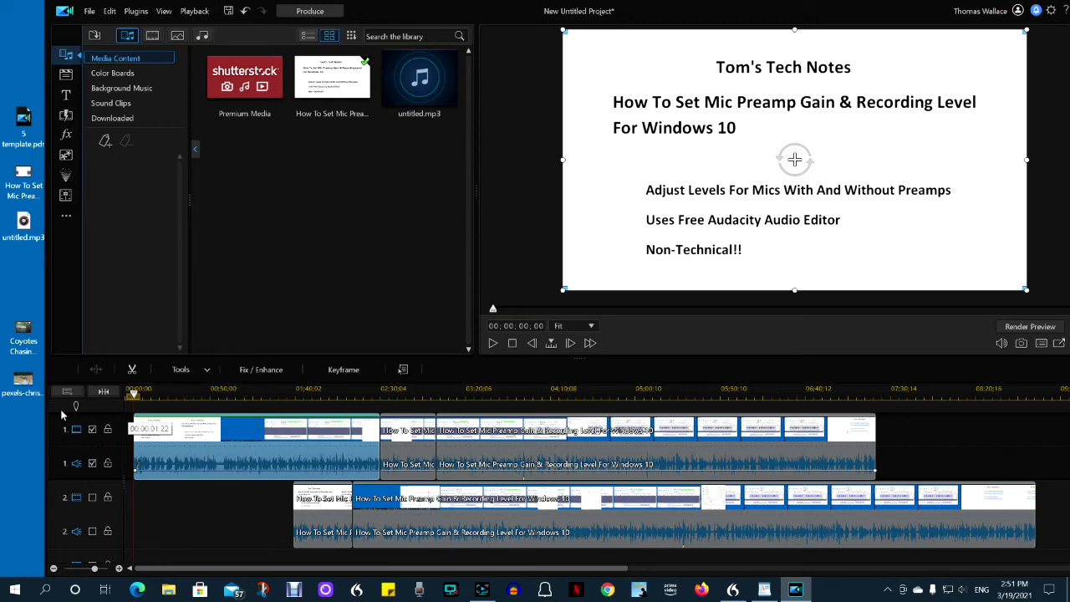
Play the preview briefly, pause it, and return the playhead to the start of the movie.
left_click(492, 343)
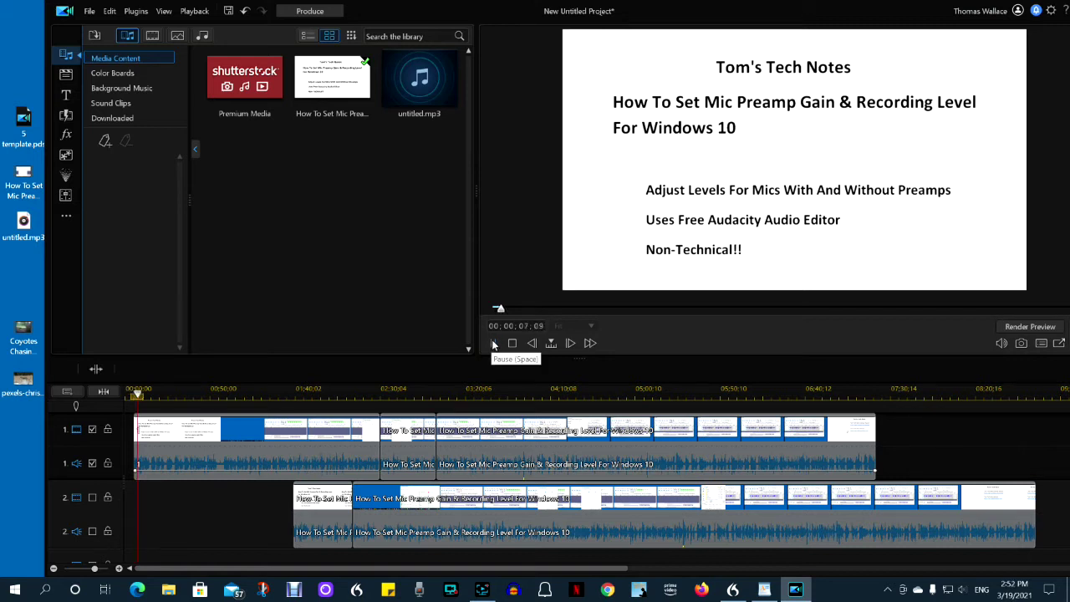
left_click(493, 344)
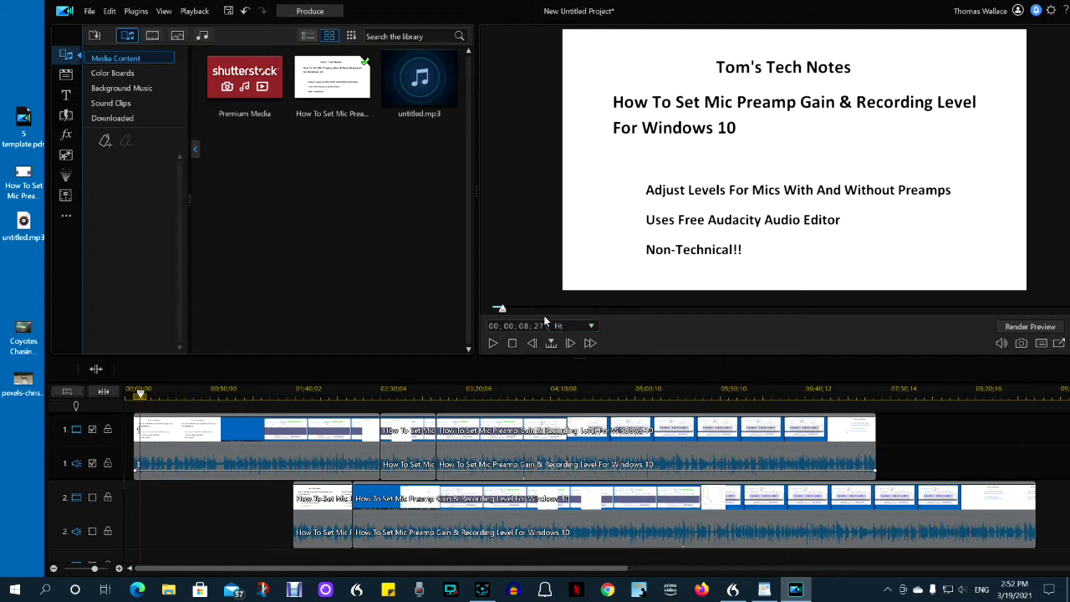
left_click_drag(500, 311, 464, 331)
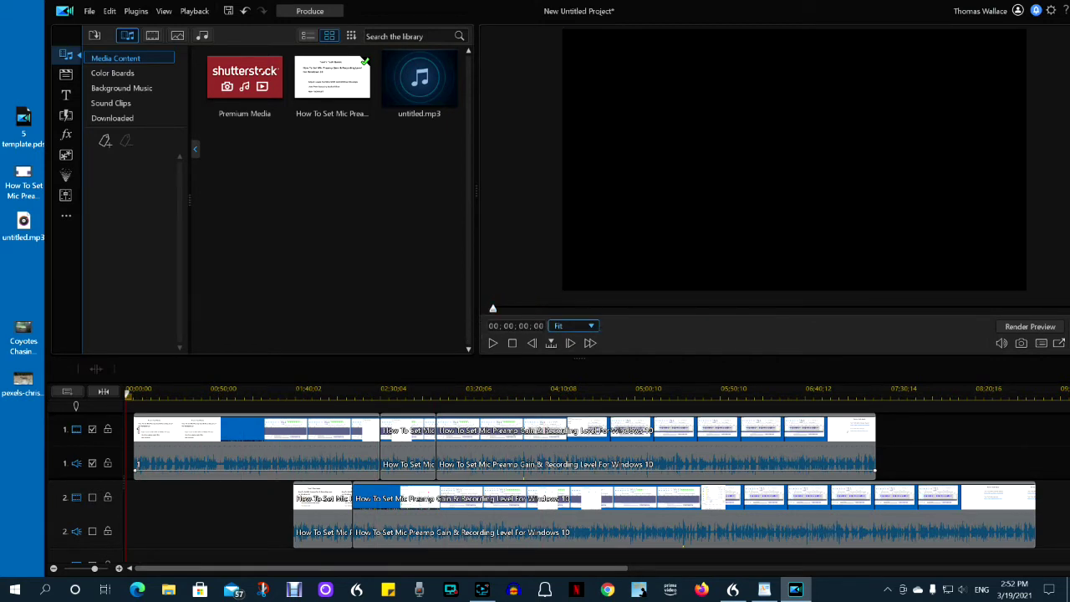
Compare clip and movie mode by selecting and deselecting the first track 1 segment, and move the playhead to the movie's end.
left_click(512, 309)
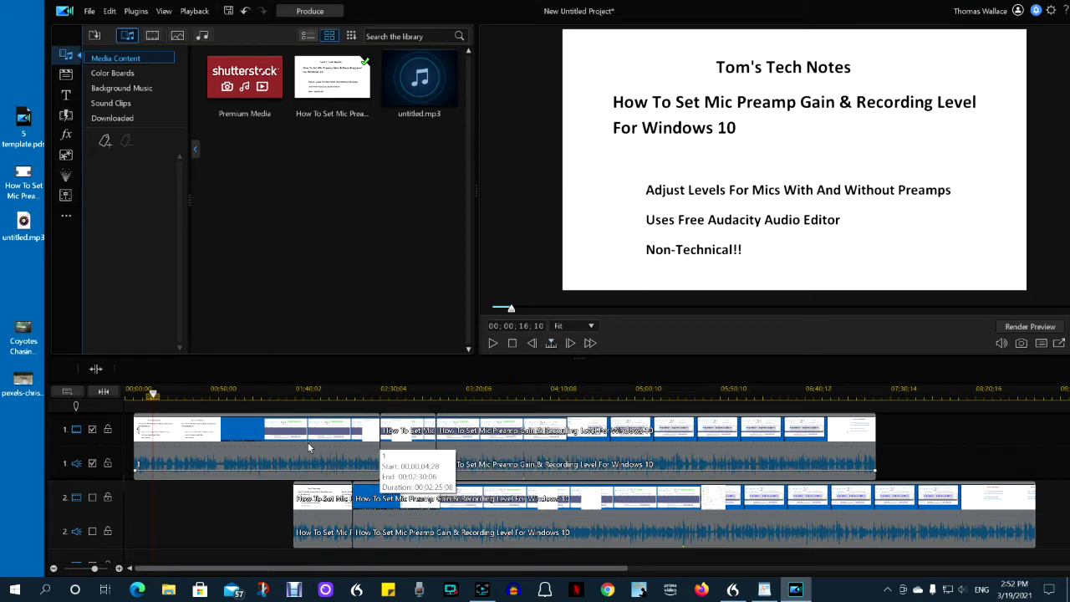
left_click(241, 442)
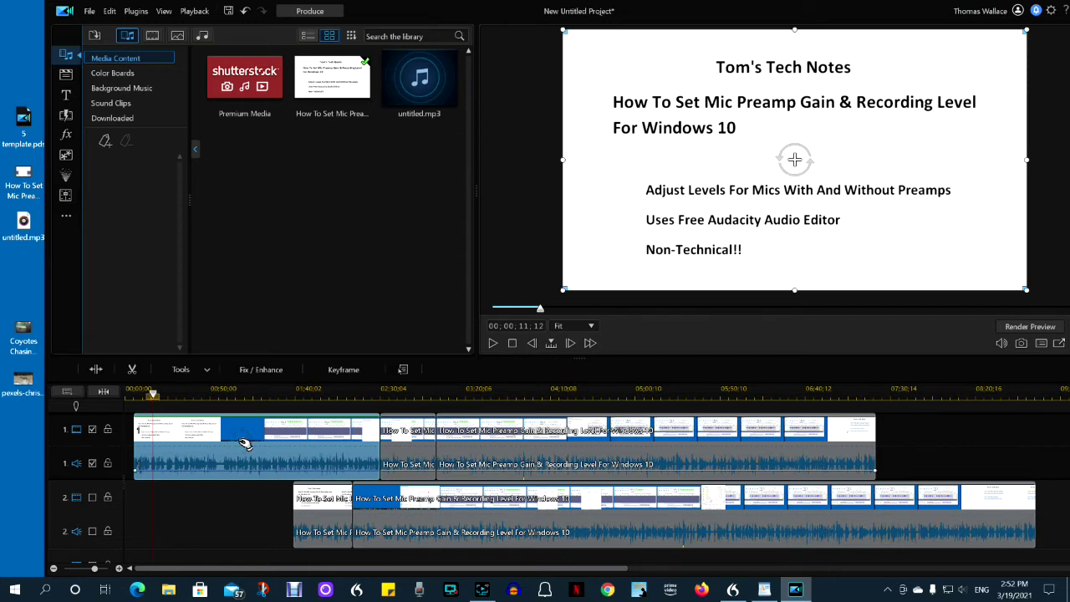
left_click(182, 540)
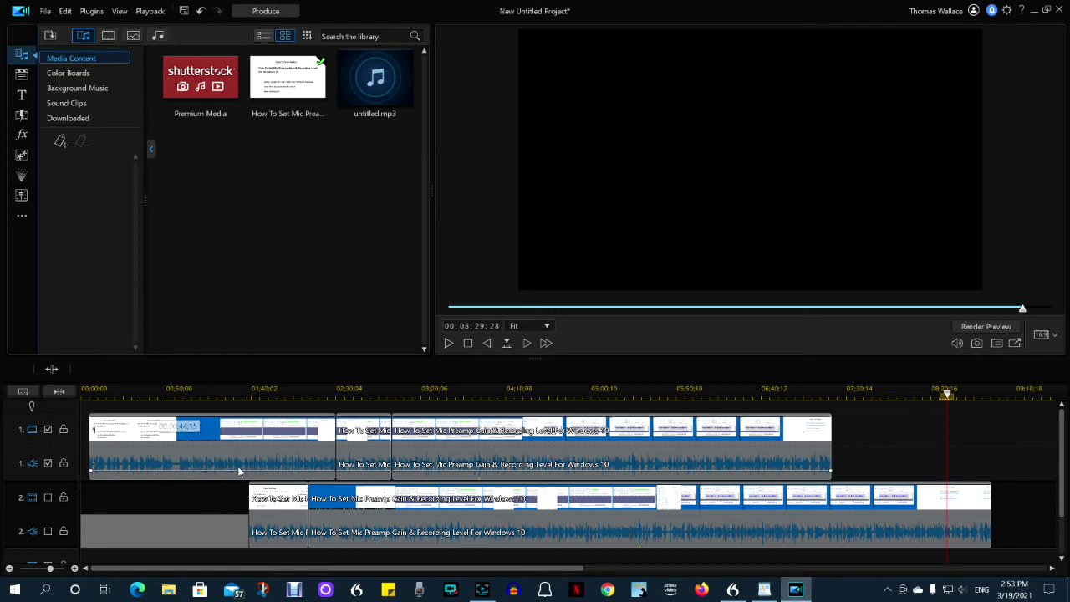
left_click_drag(1022, 309, 1067, 301)
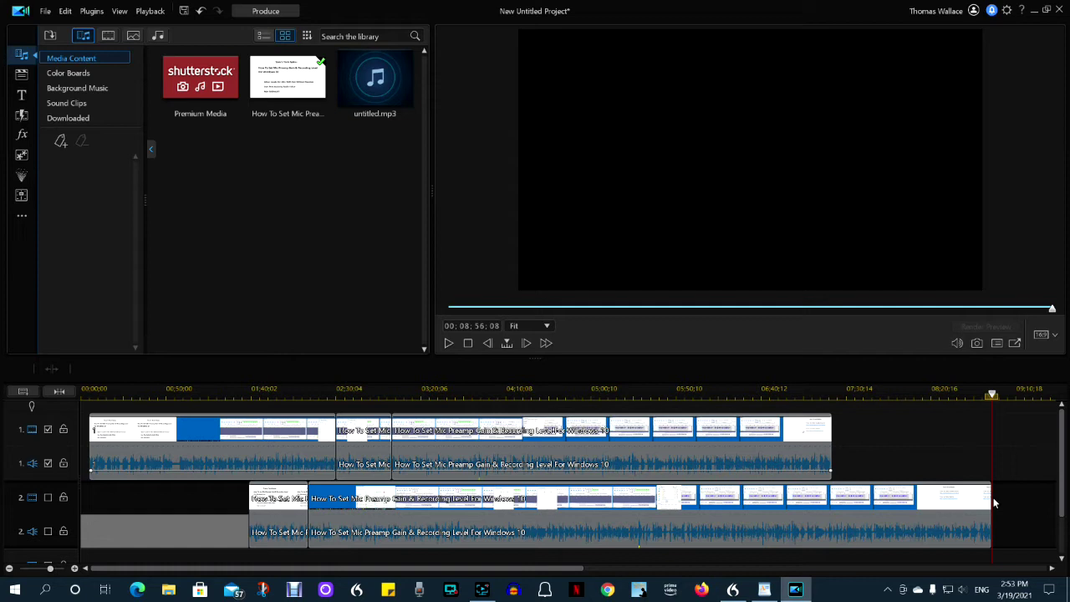
Select the second track 1 segment, seek to 00;02;30;27 in movie mode, and keep the seek unit set to Frame.
left_click(378, 466)
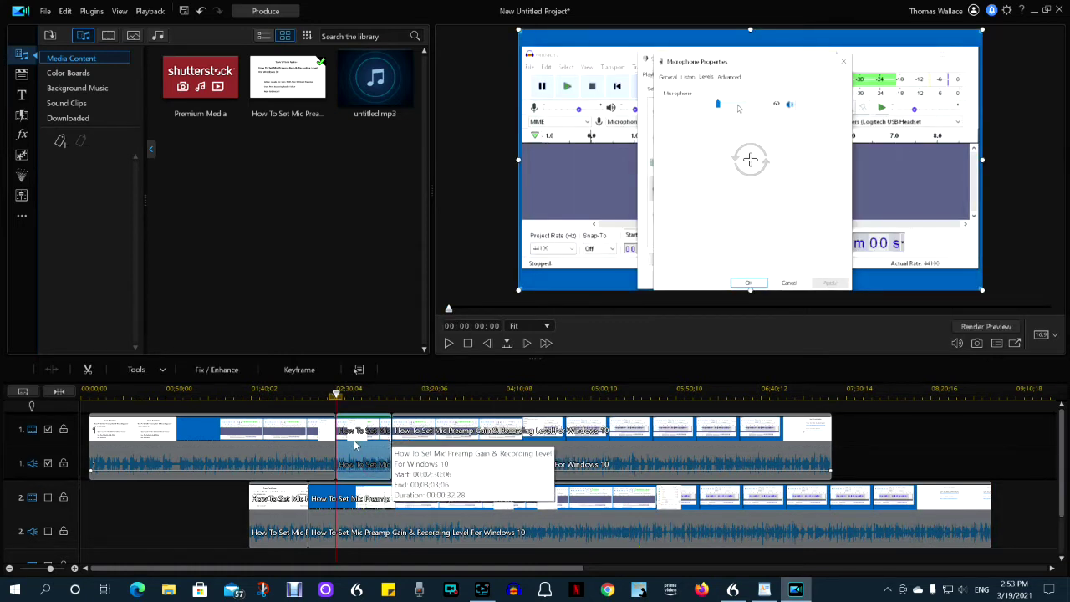
left_click_drag(452, 312, 618, 309)
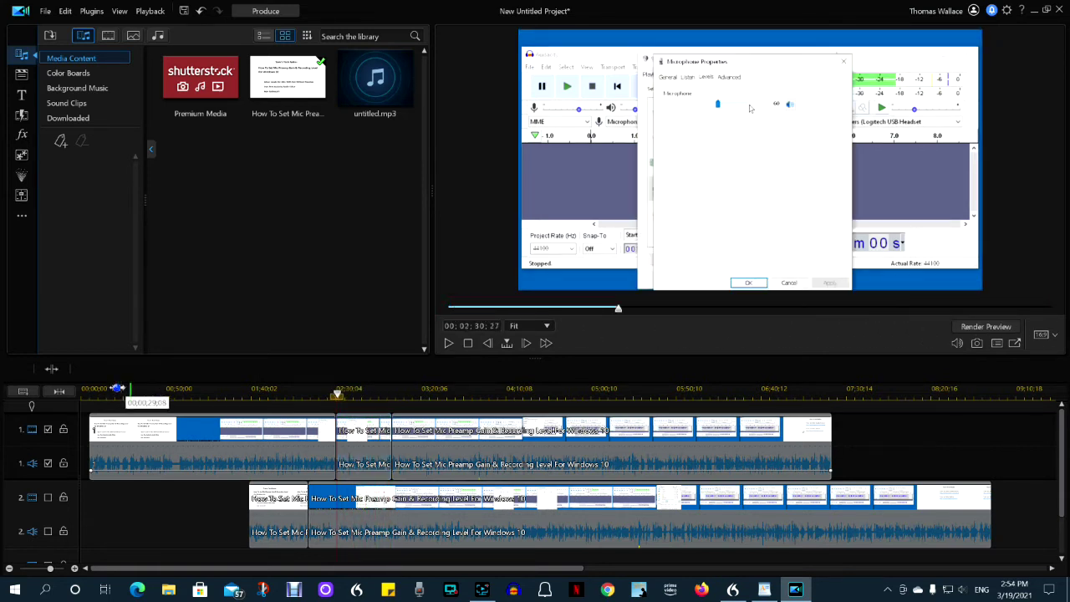
left_click(508, 344)
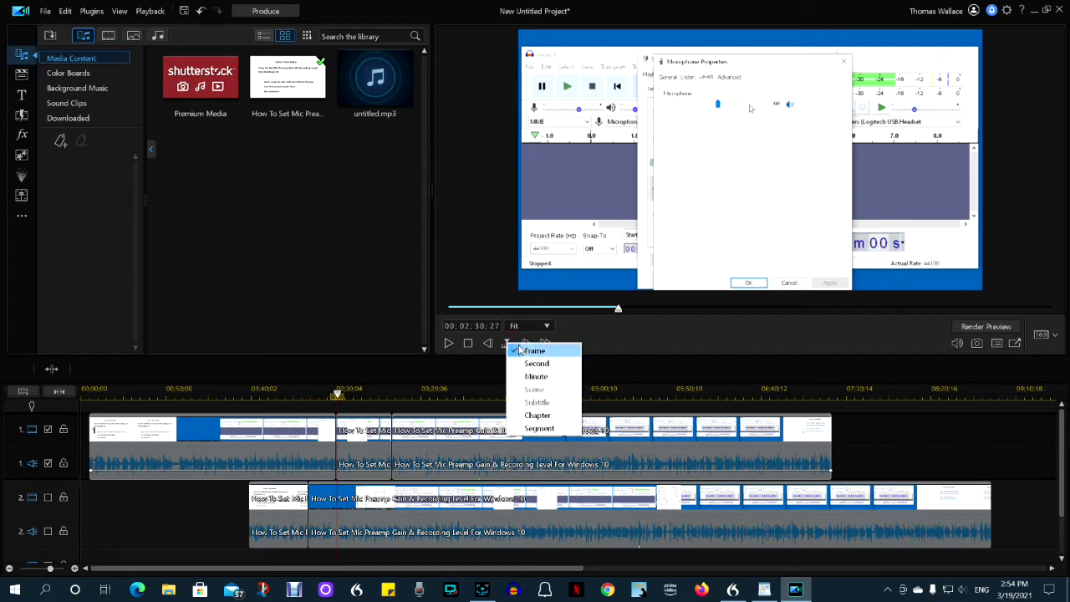
left_click(519, 351)
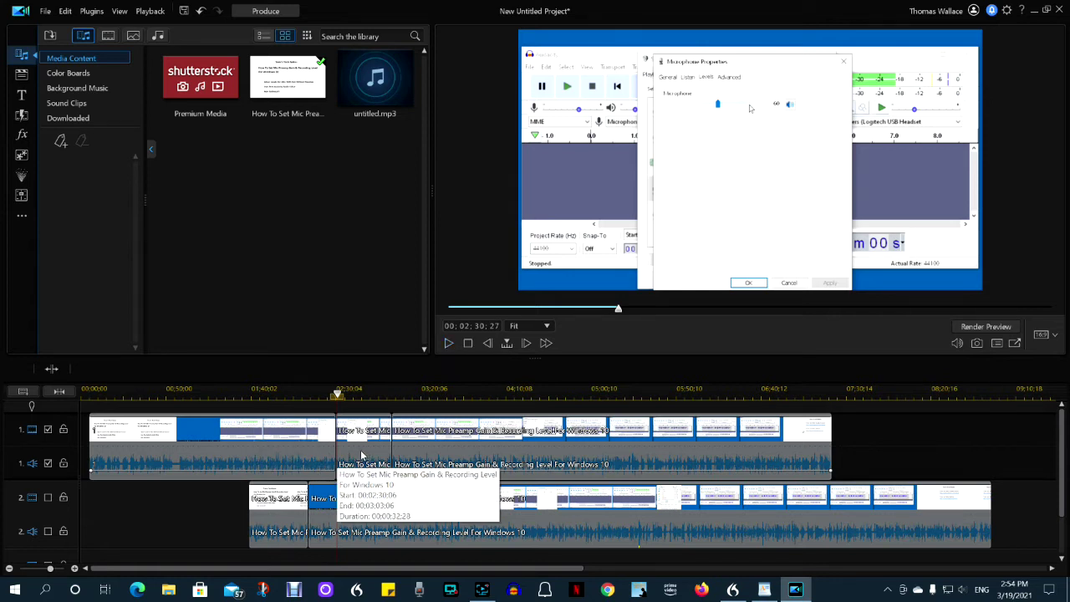
Select the last track 1 segment and compare where Stop returns the playhead in clip mode and in movie mode.
left_click(516, 454)
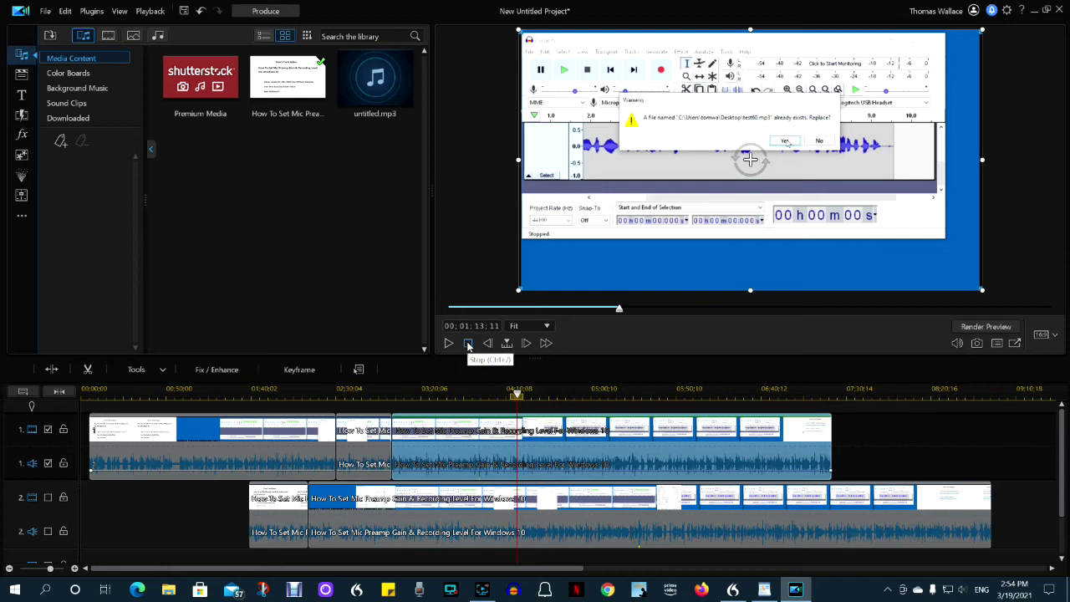
left_click(468, 343)
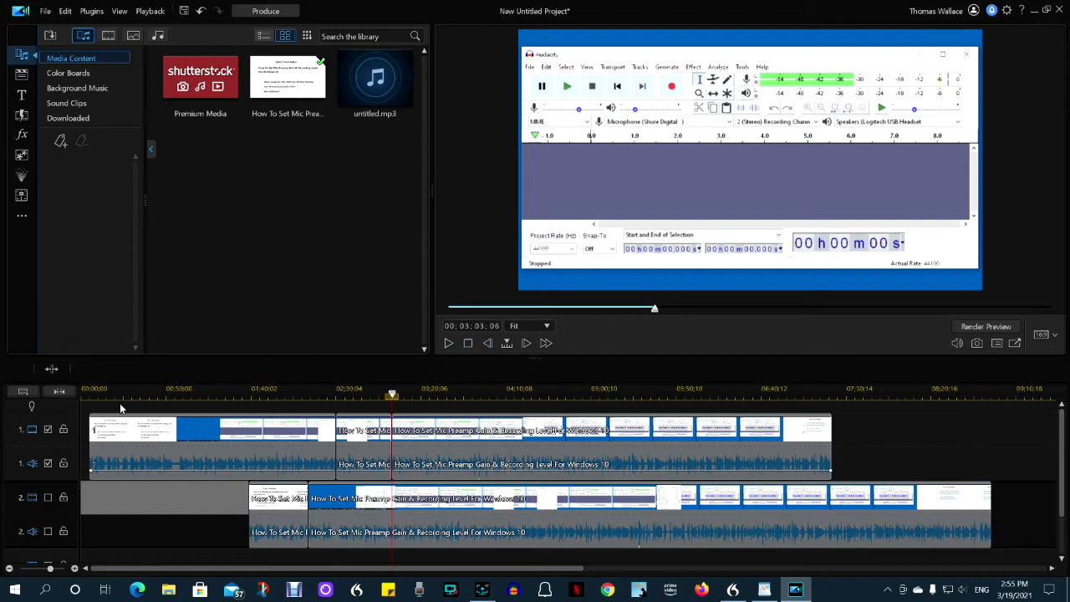
left_click(469, 343)
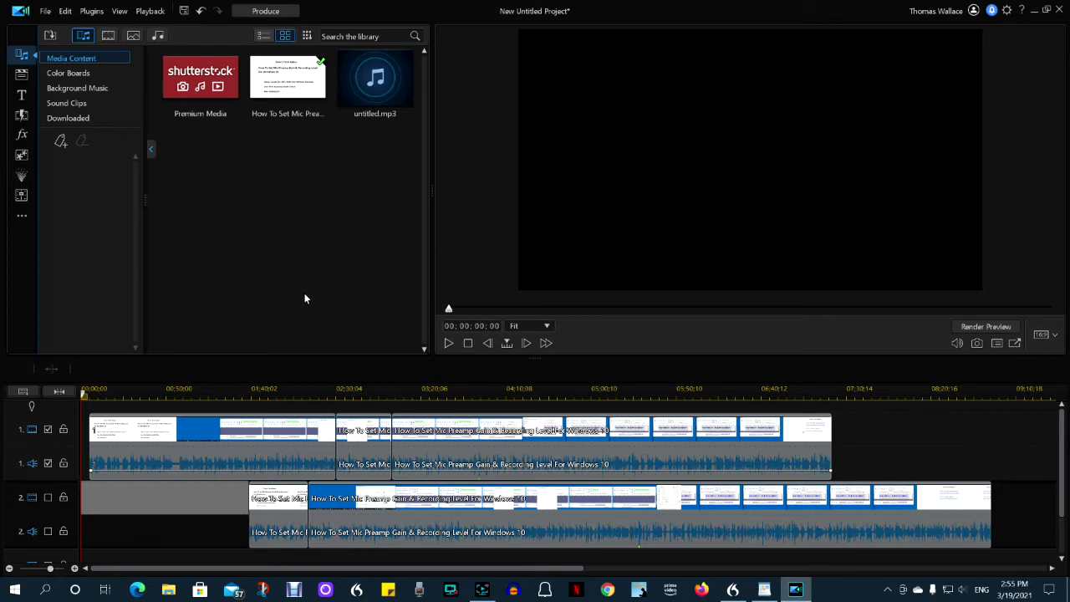
Jump the playhead forward twice and return it to the start of the movie.
key("Page_Down")
key("Page_Down")
key("Home")
Select all segments on both tracks and remove the second track 1 segment from the selection.
left_click(360, 460)
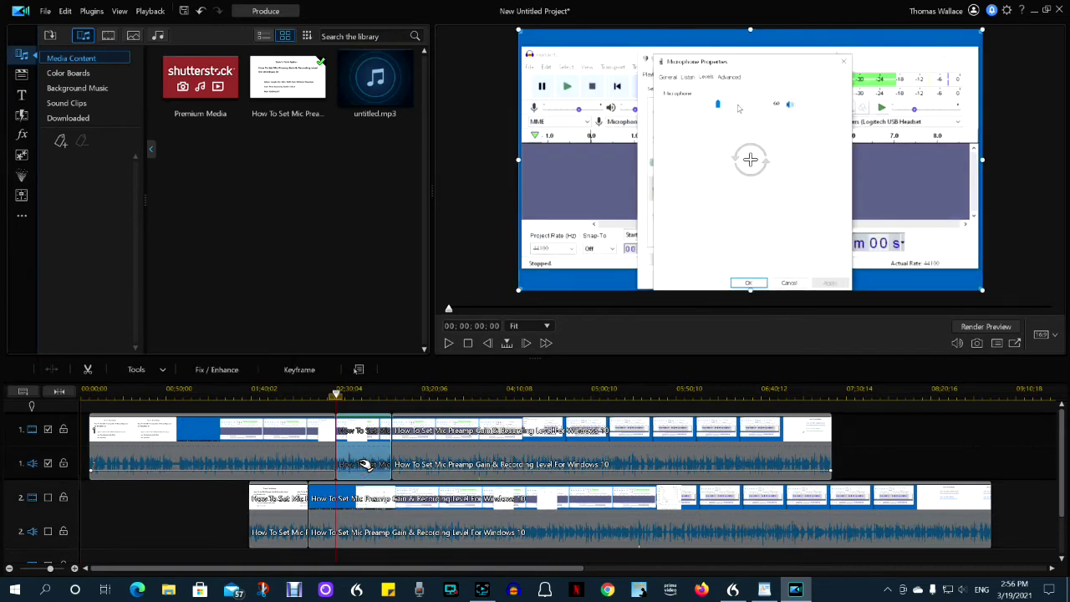
left_click_drag(157, 505, 380, 451)
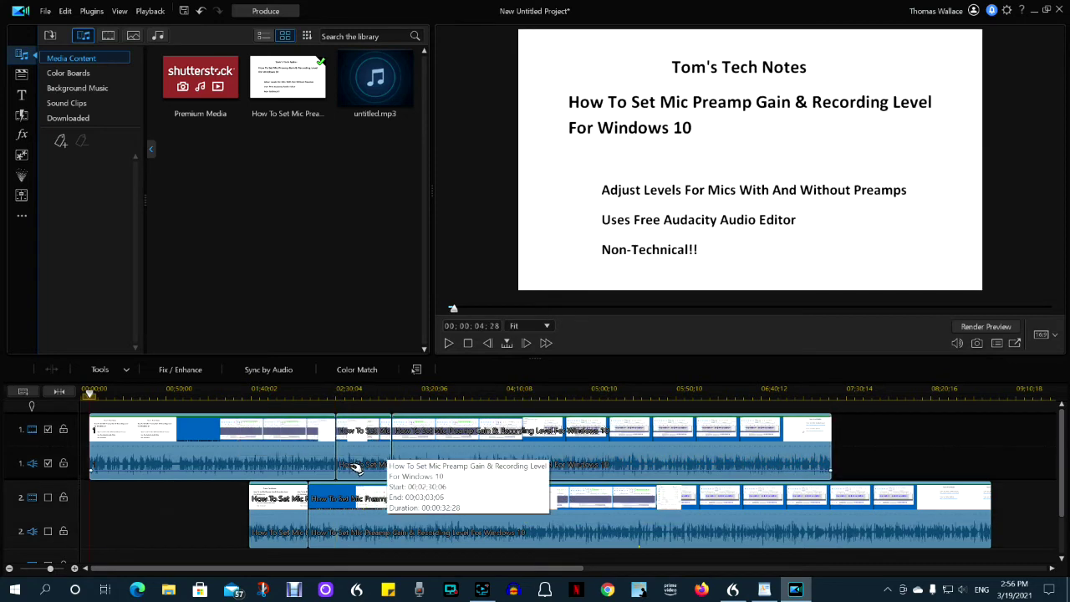
left_click(359, 467)
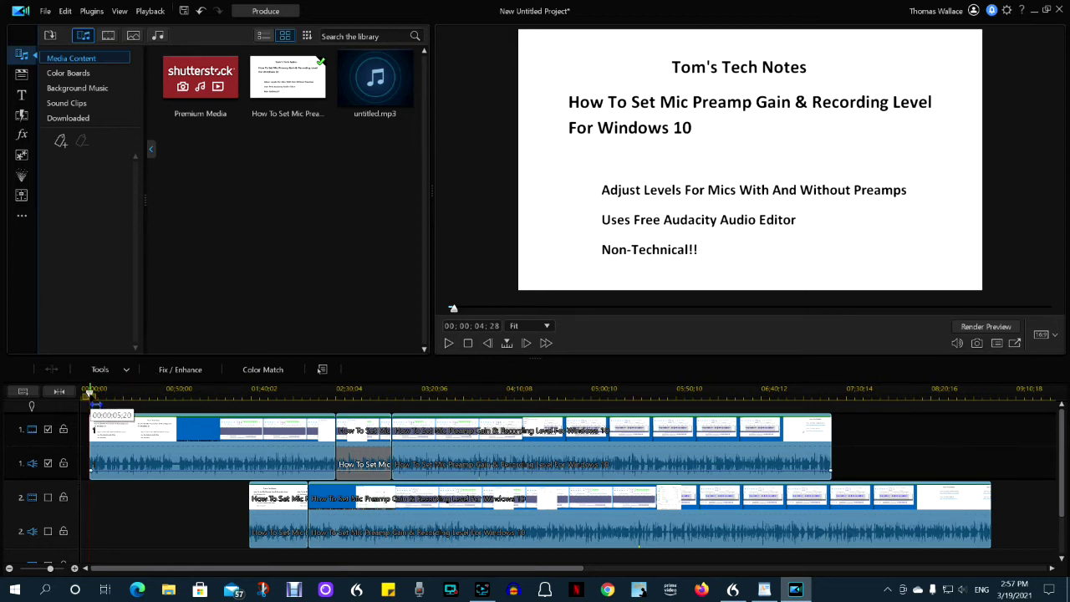
Move the playhead through the first and last track 1 segments, and place it at 00;01;38;27 in movie mode.
left_click_drag(90, 393, 293, 394)
left_click(753, 33)
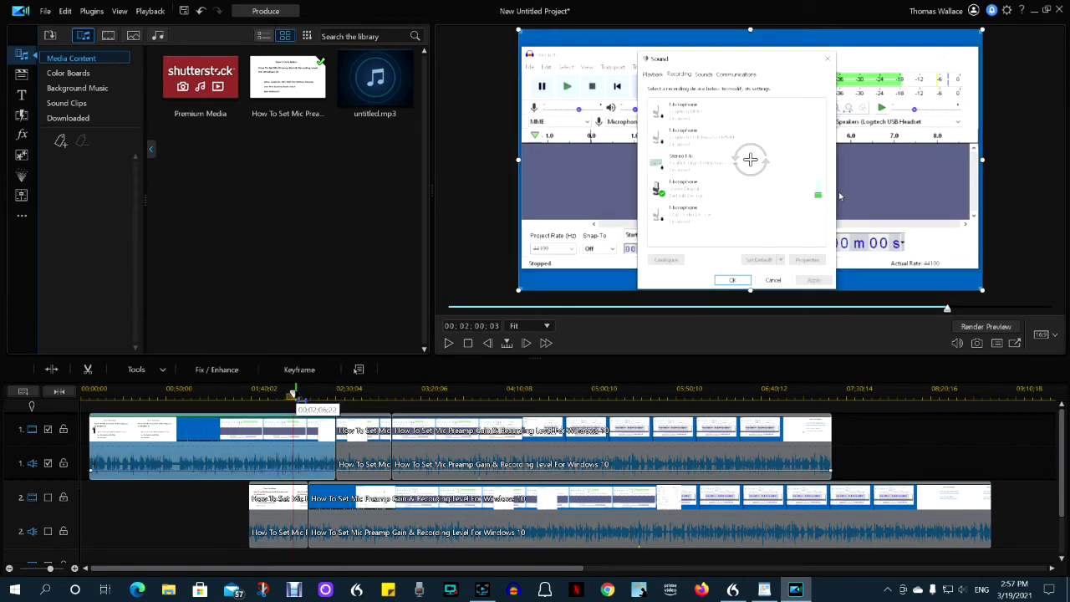
left_click(424, 395)
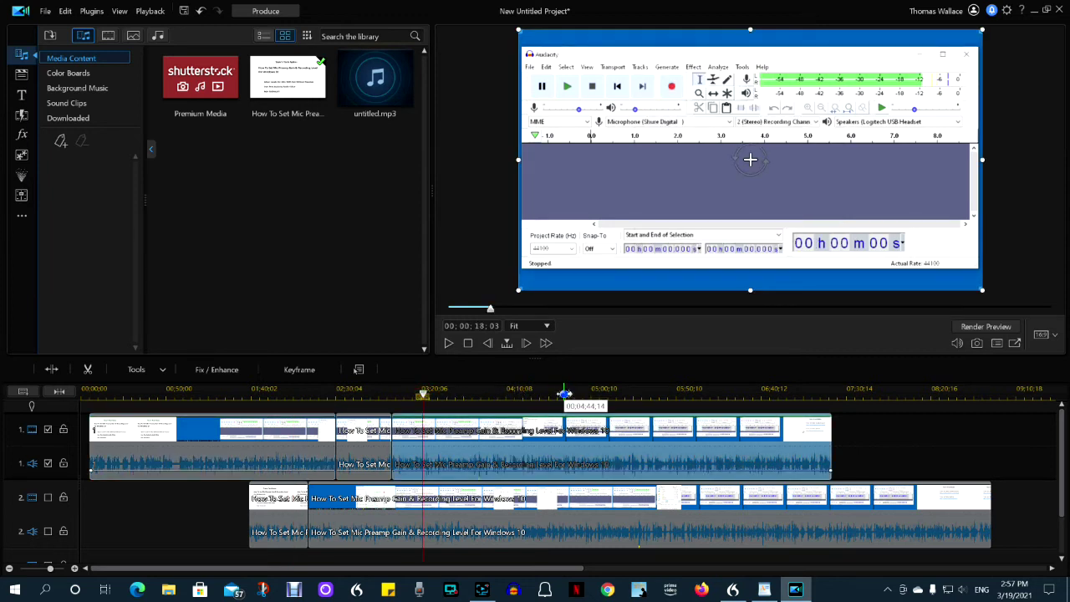
left_click(251, 393)
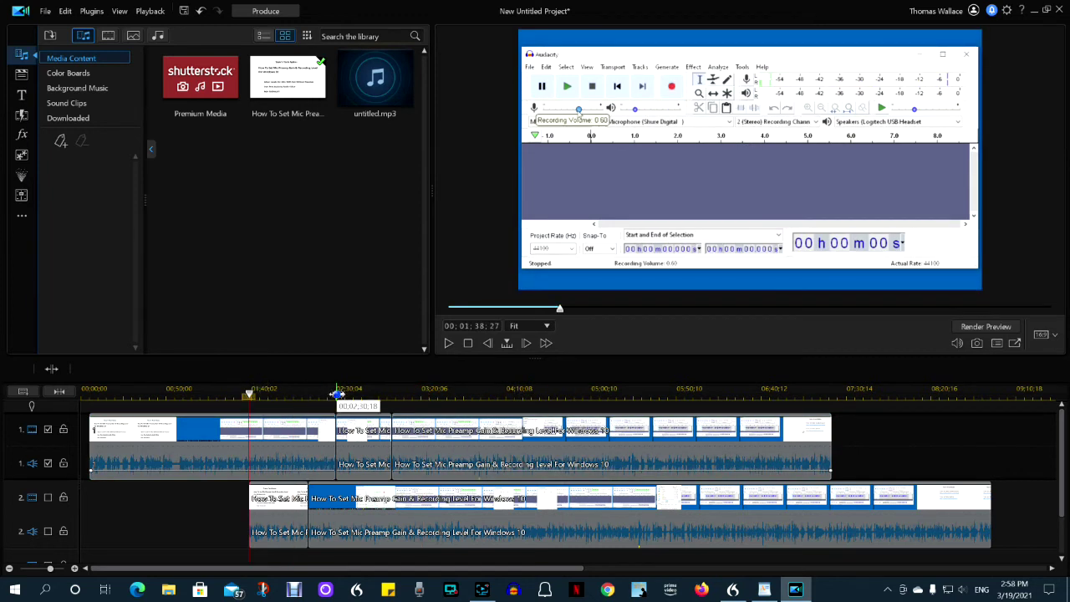
Split the clips on both tracks at 00;03;39;03 with no segment selected.
left_click(429, 467)
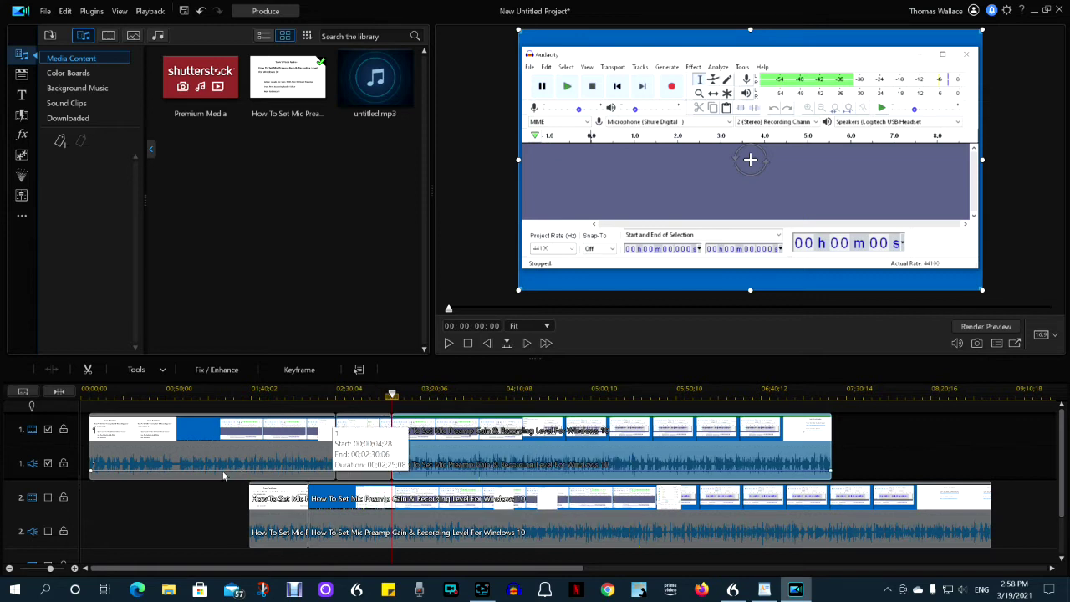
left_click(160, 517)
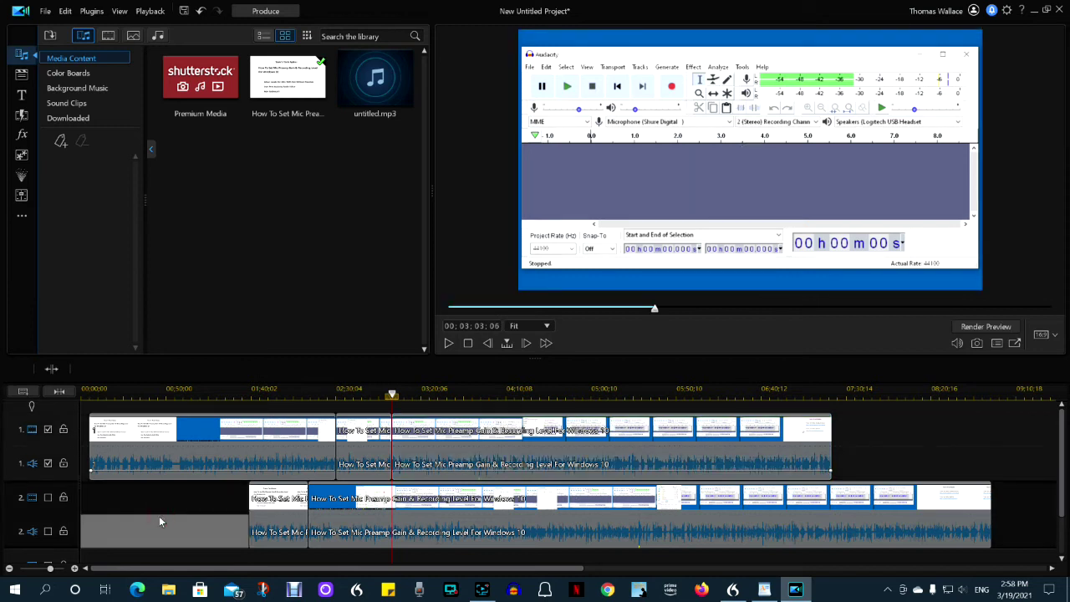
left_click_drag(659, 314, 695, 315)
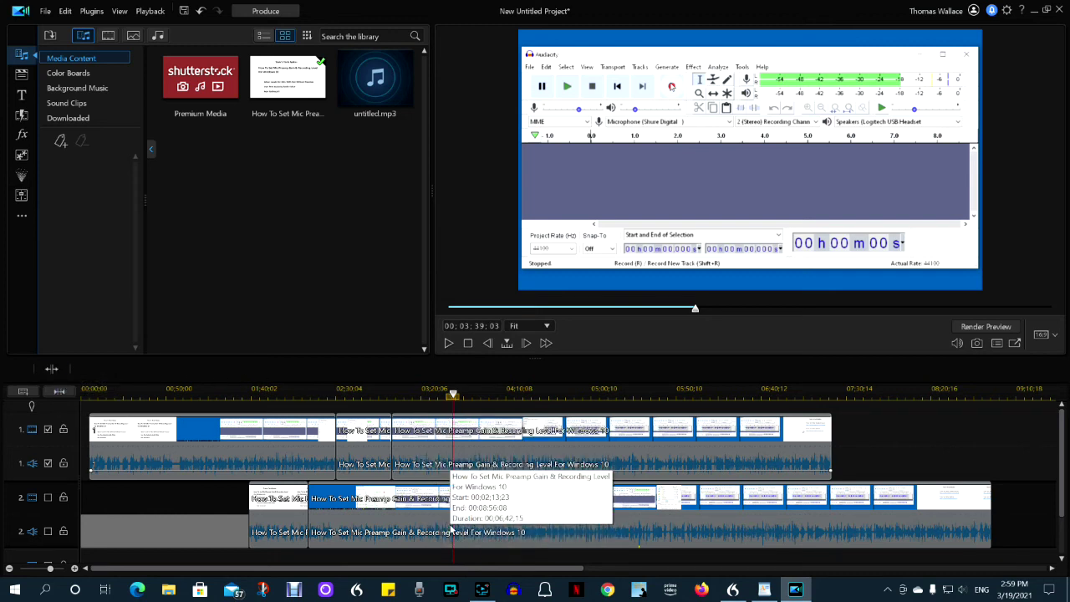
left_click(51, 368)
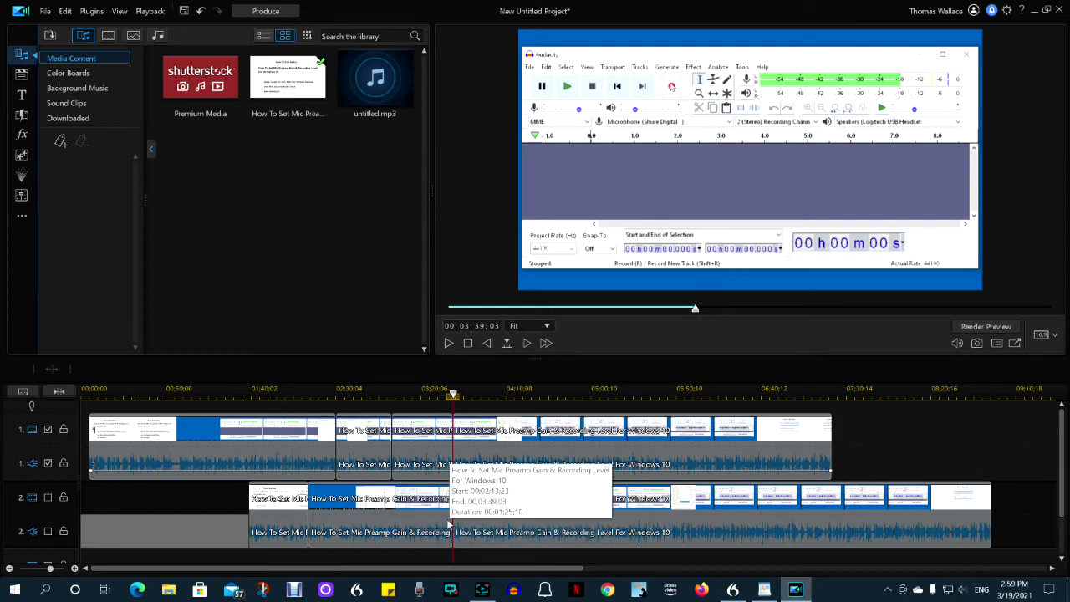
Split only the first segment on track 2 at movie time 00;01;54;26.
left_click(279, 420)
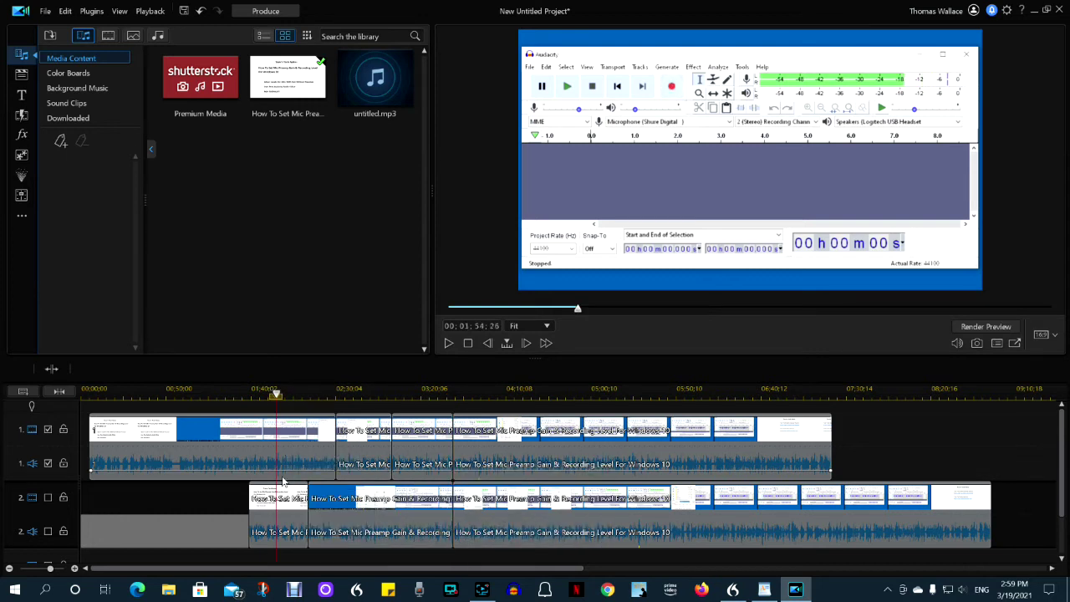
left_click(281, 531)
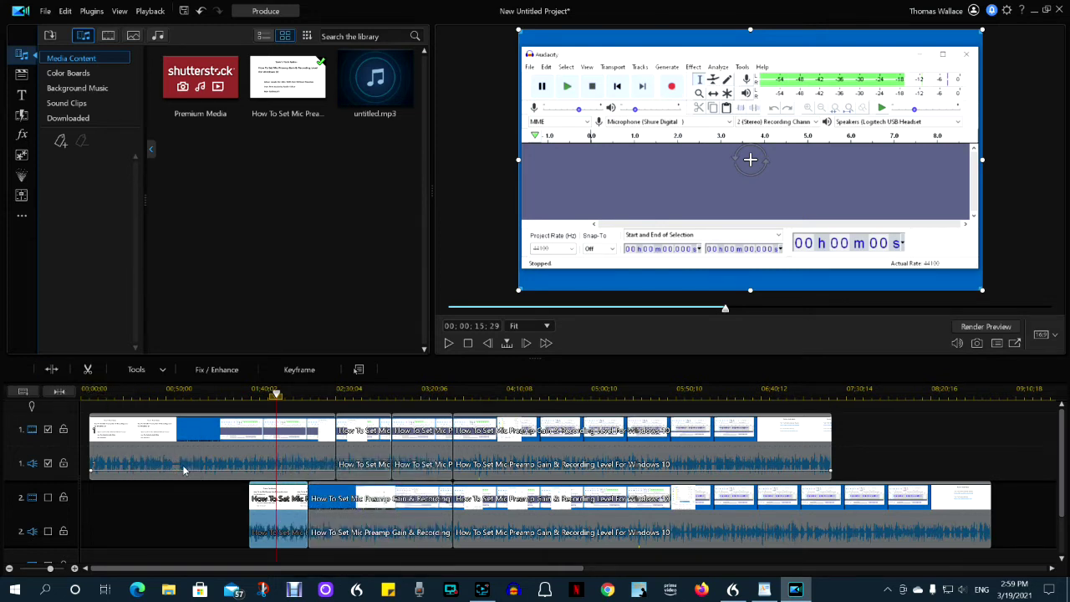
left_click(52, 369)
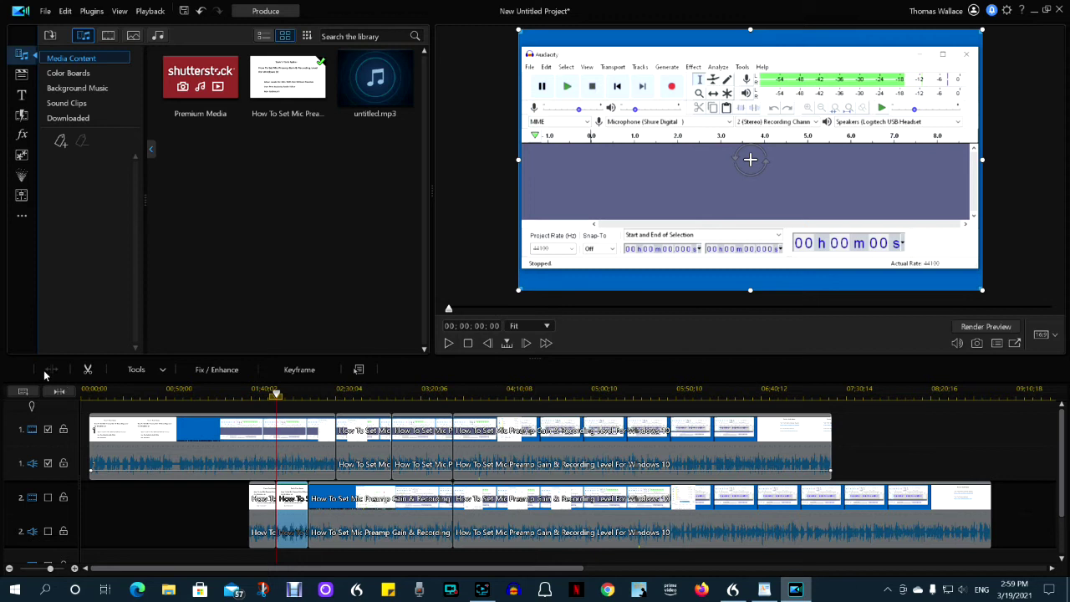
Select and deselect the second track 2 segment, and split the clips on both tracks at 00;01;45;24.
left_click(303, 515)
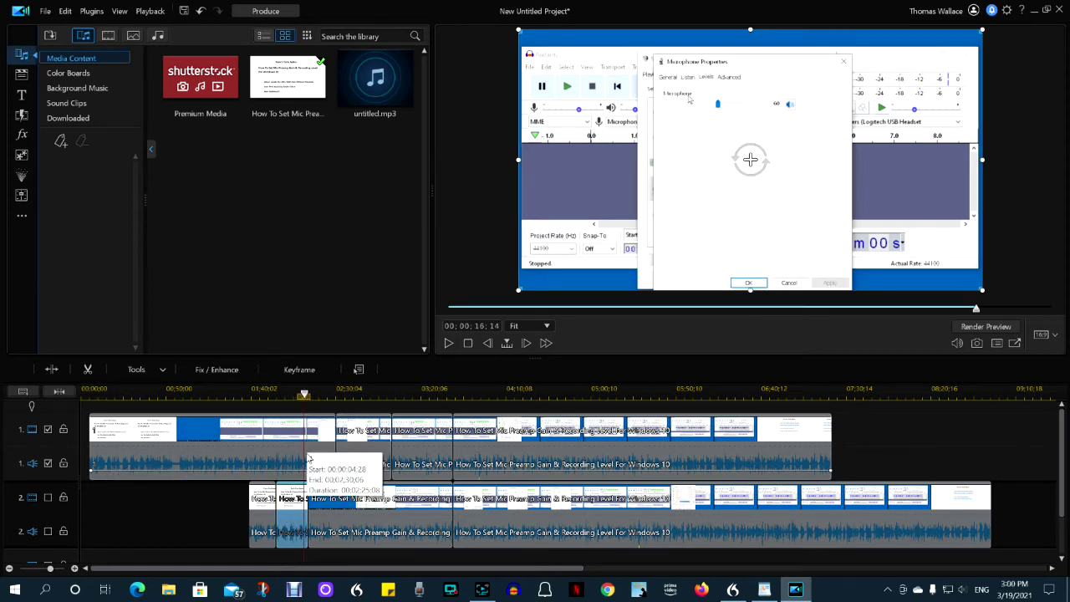
left_click(297, 523)
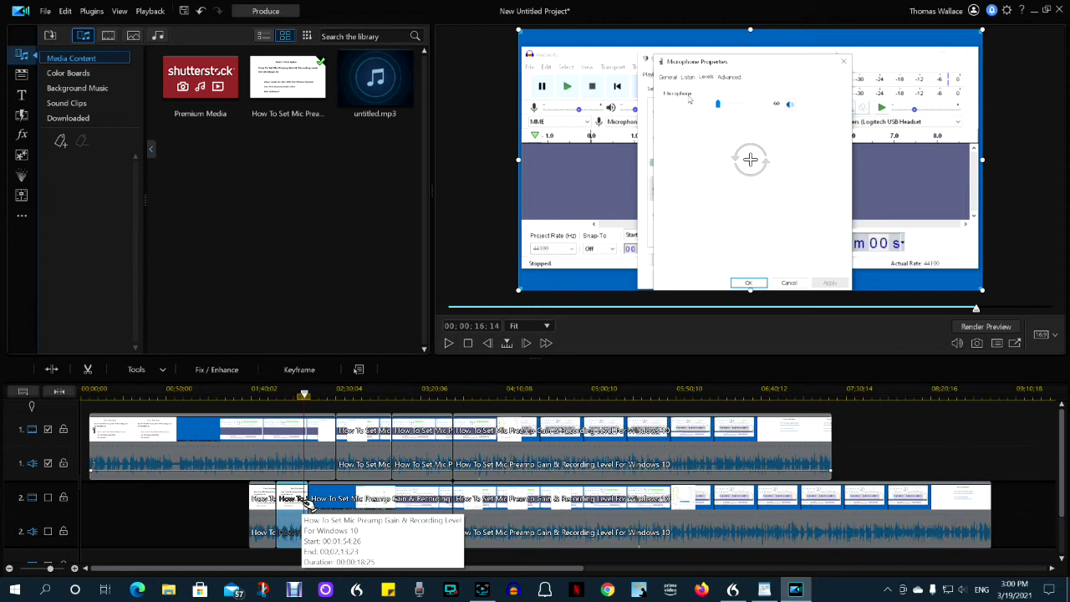
left_click(187, 512)
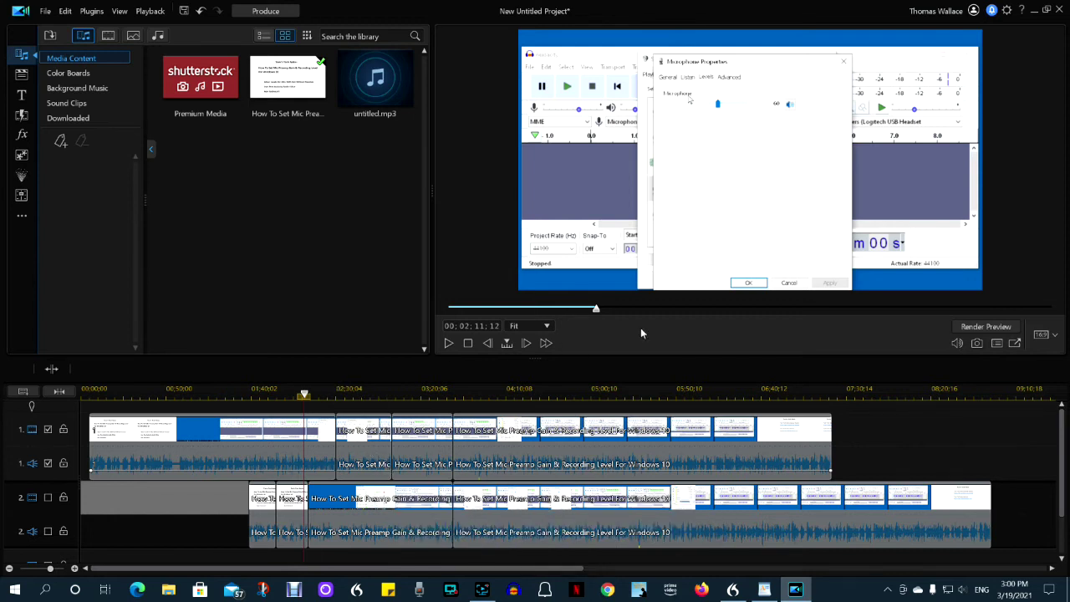
left_click_drag(598, 311, 572, 322)
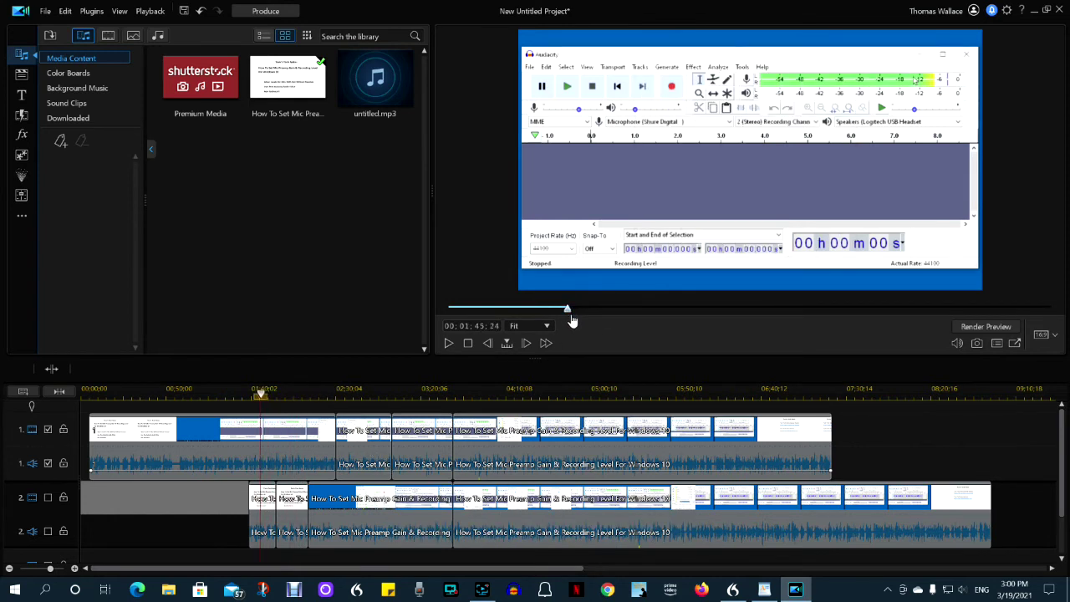
left_click(56, 373)
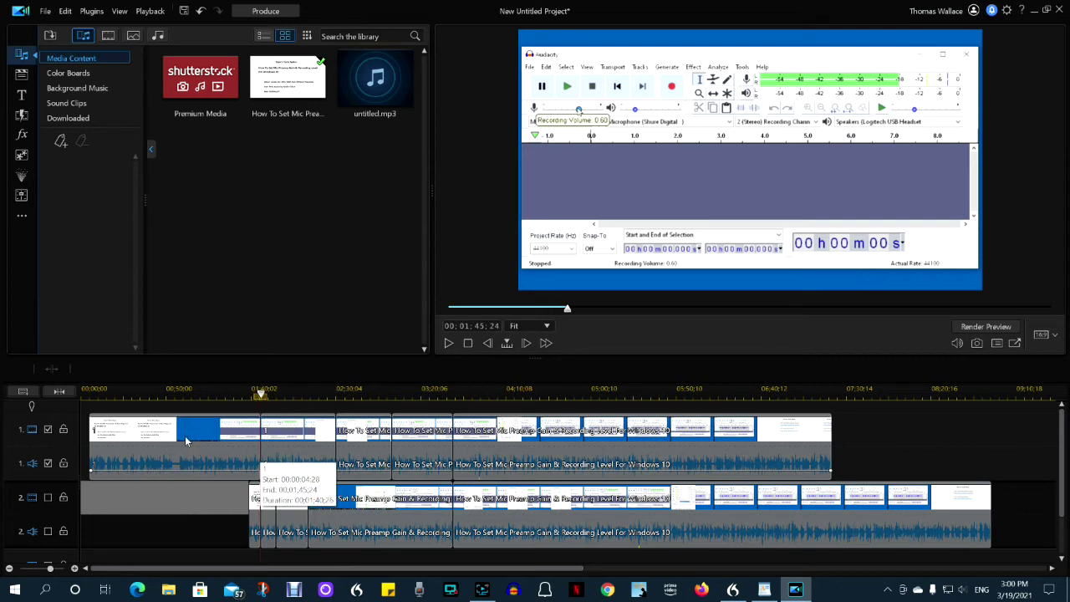
Split only the first track 1 segment at 00;00;54;02 into the clip, and move the playhead to 00;00;36;12.
left_click(180, 393)
left_click(164, 447)
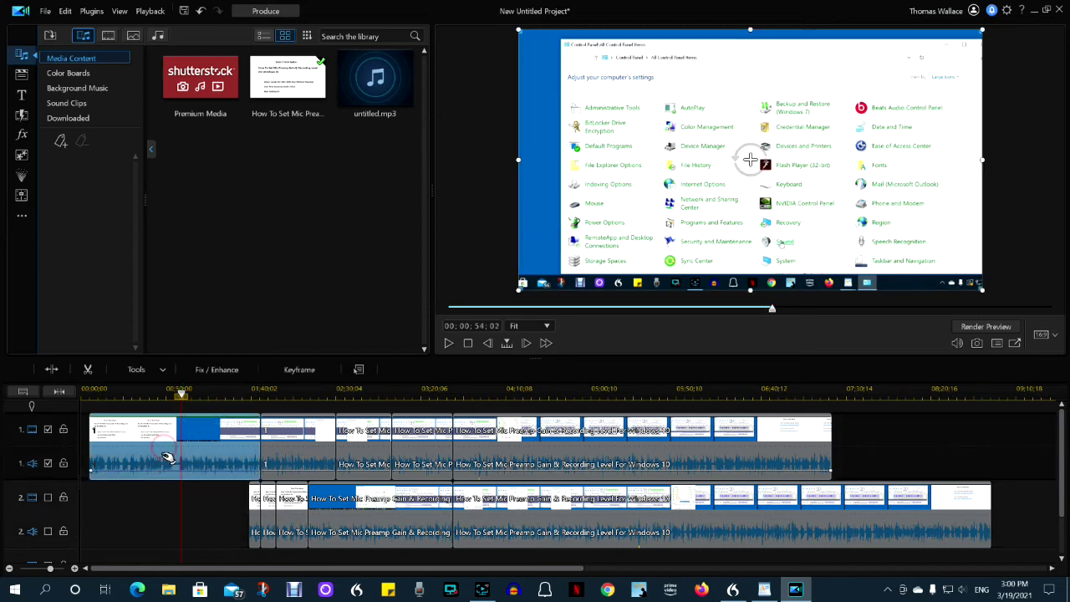
left_click(51, 369)
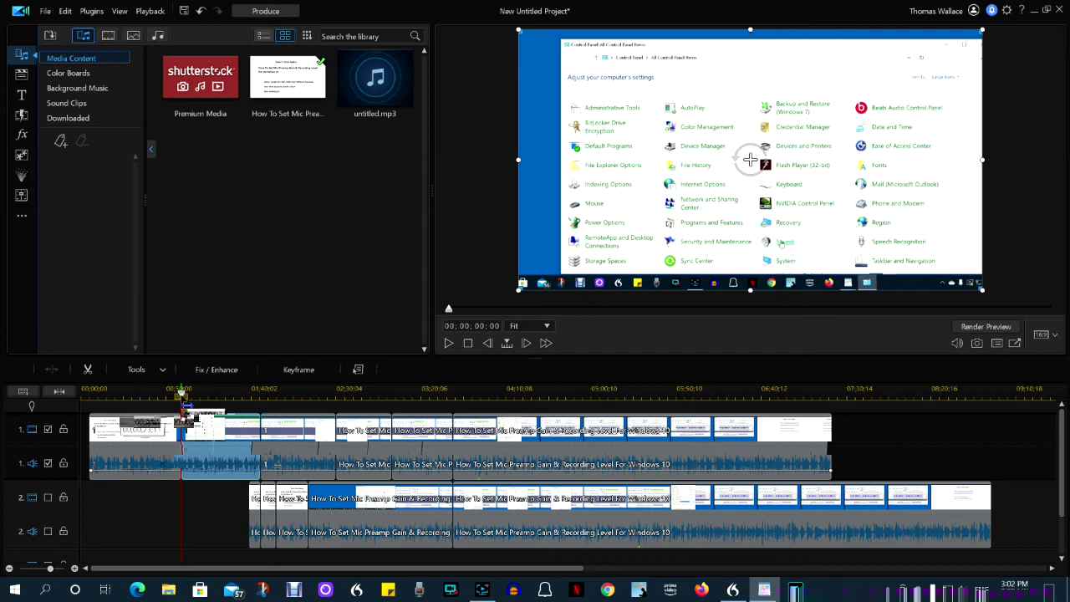
left_click(148, 405)
left_click(143, 406)
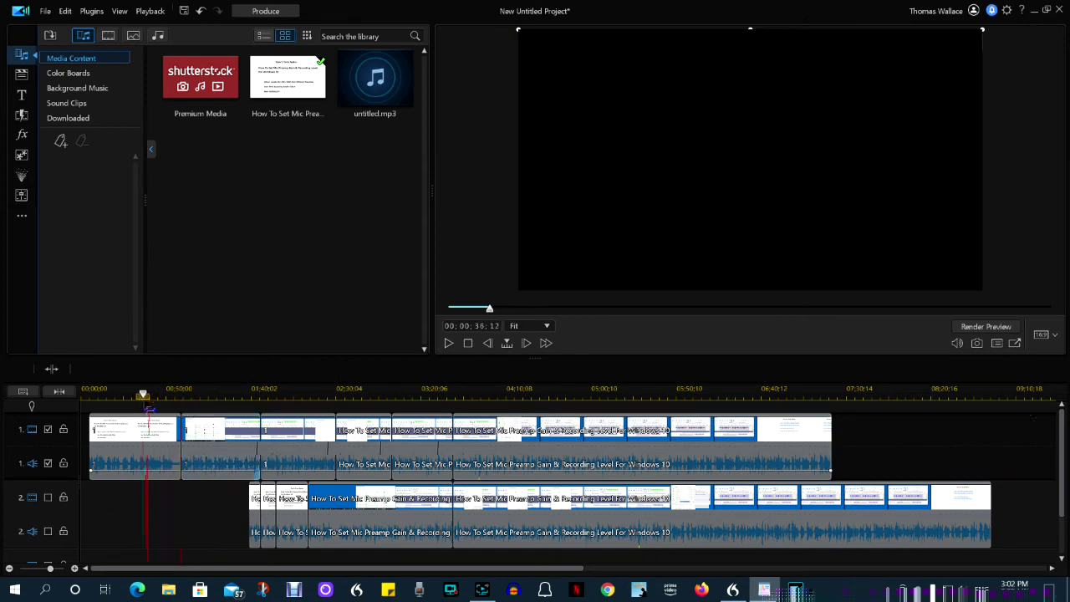
Split the first track 1 segment at 00;00;36;12, deselect the result, and move the playhead to 00;00;20;23.
left_click(50, 369)
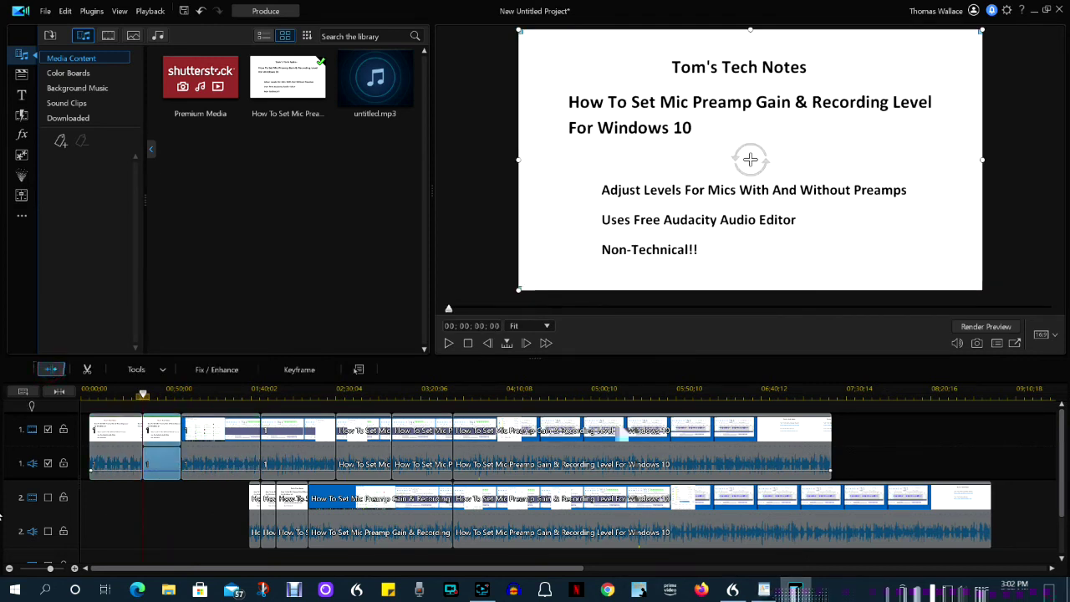
left_click(198, 540)
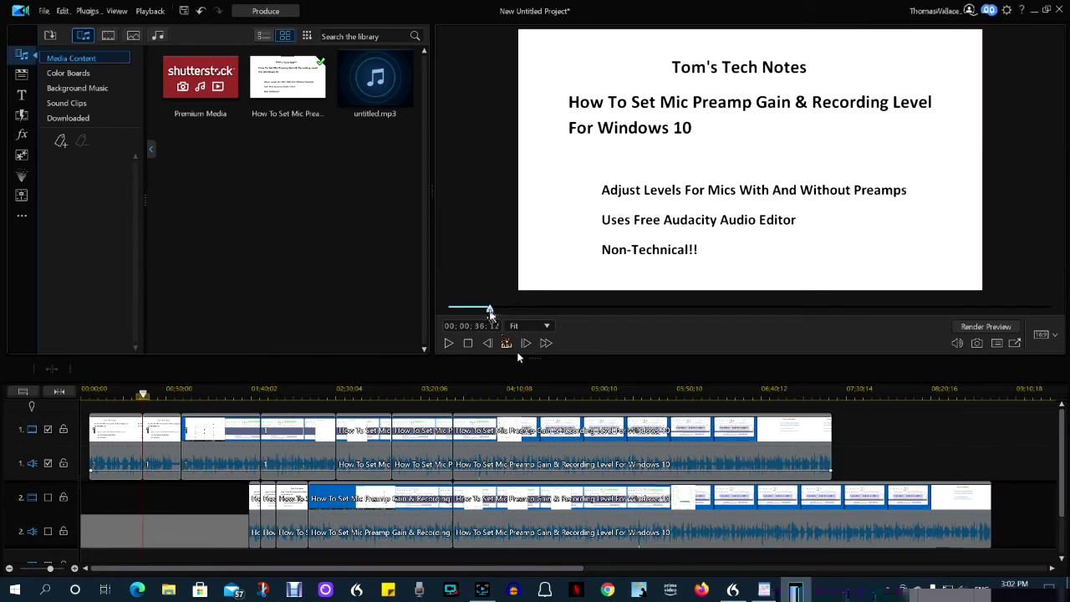
left_click_drag(489, 309, 472, 311)
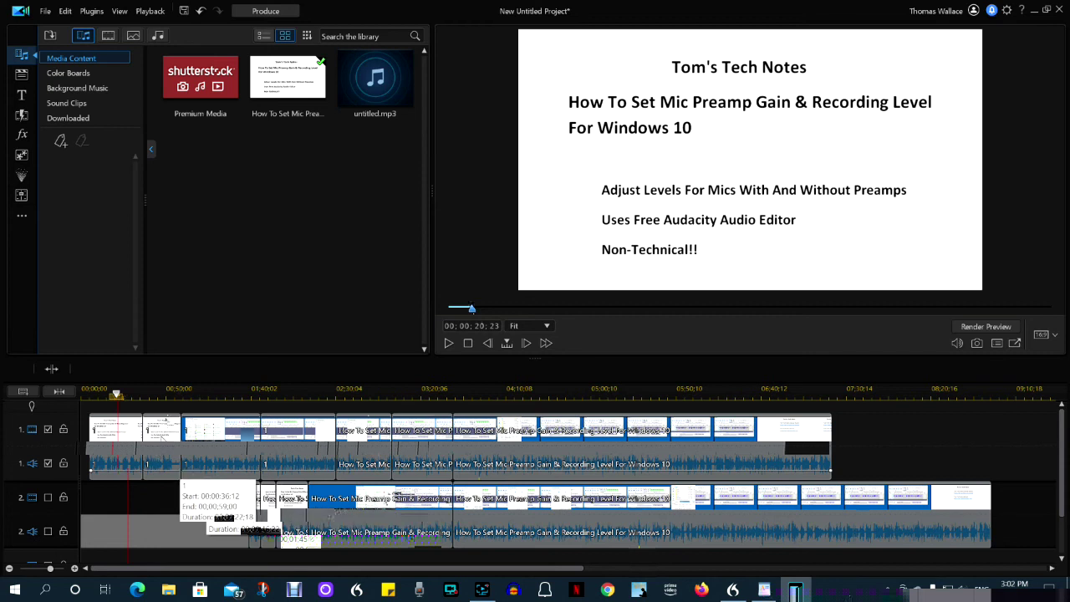
Select the adjoining split segments at the start of track 1 and combine them into one clip.
left_click_drag(127, 492, 154, 468)
right_click(149, 449)
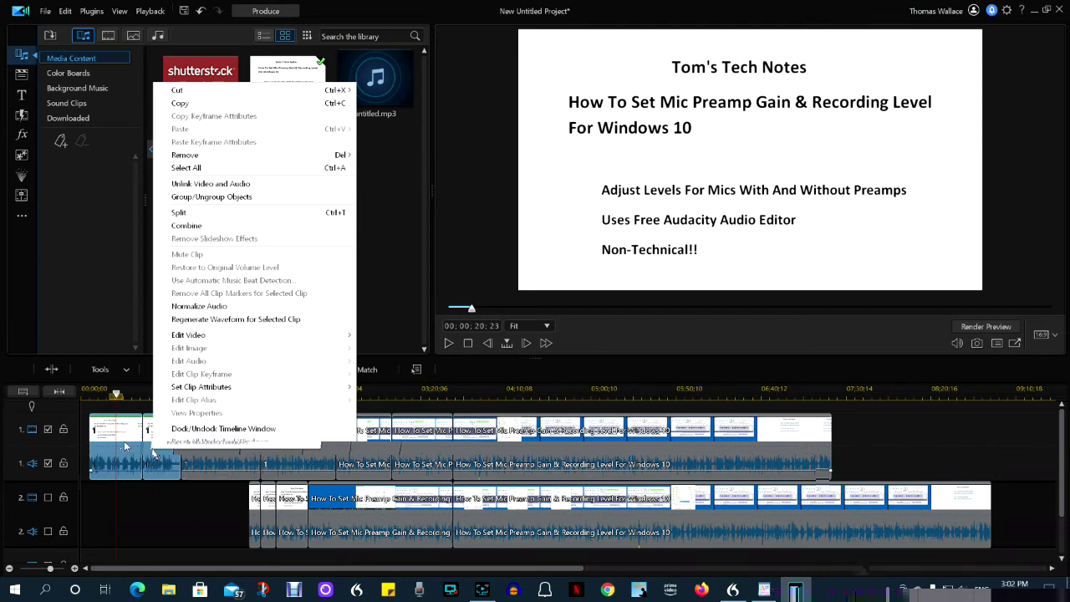
left_click(195, 227)
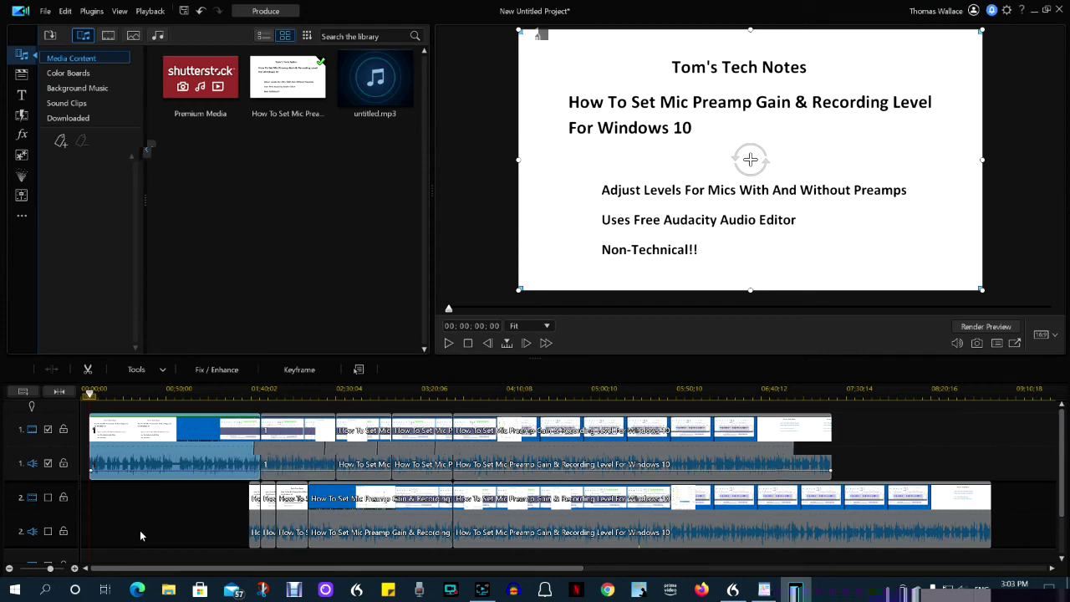
Remove the track 1 segment starting at 00:02:30:06 using the Remove, Fill Gap, and Move All Clips option.
left_click(378, 452)
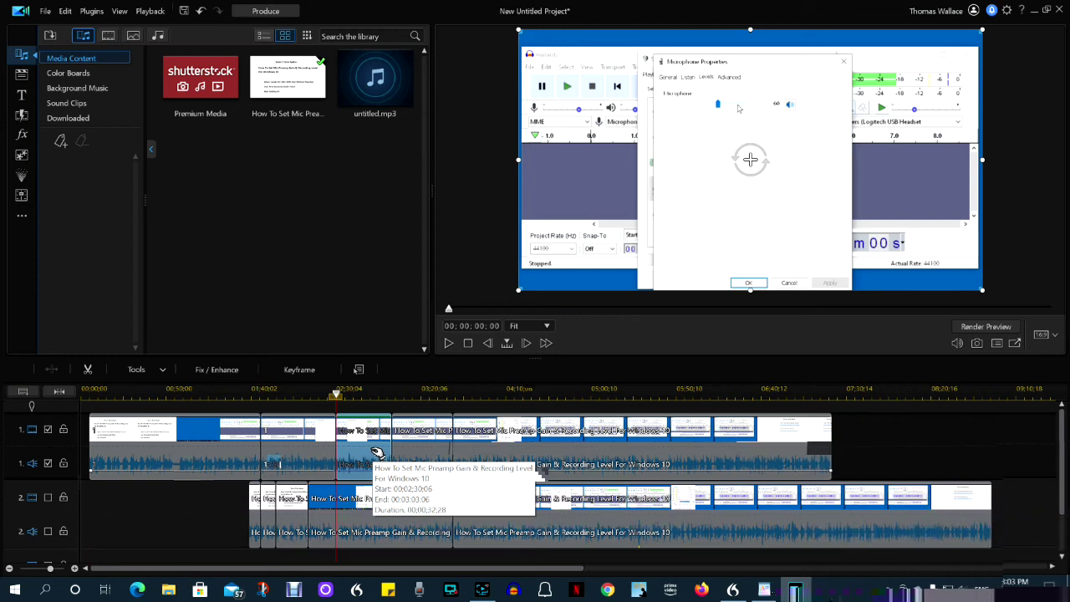
right_click(374, 454)
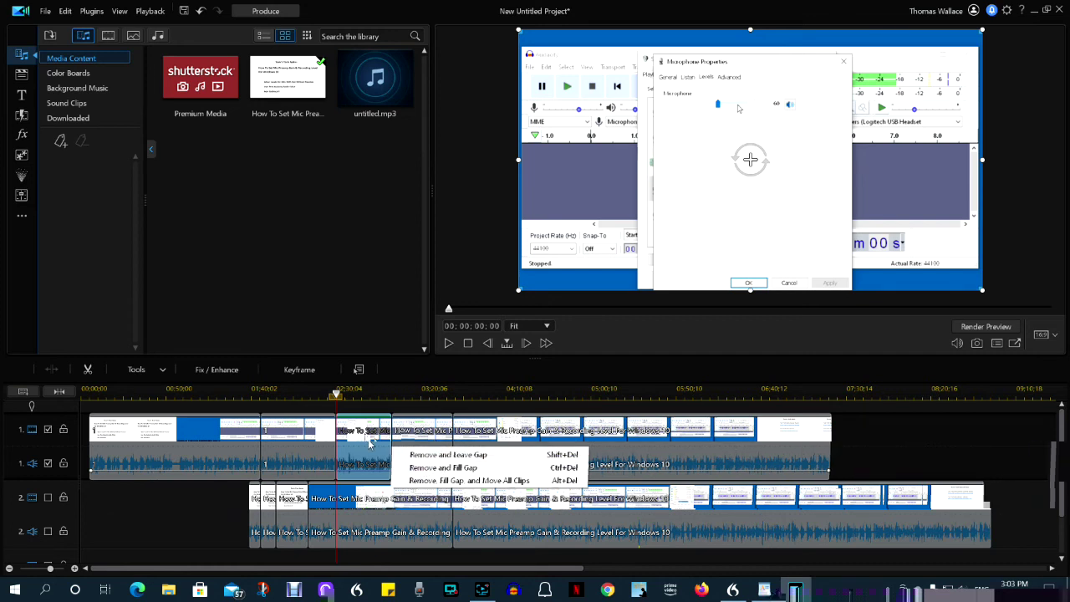
left_click(517, 484)
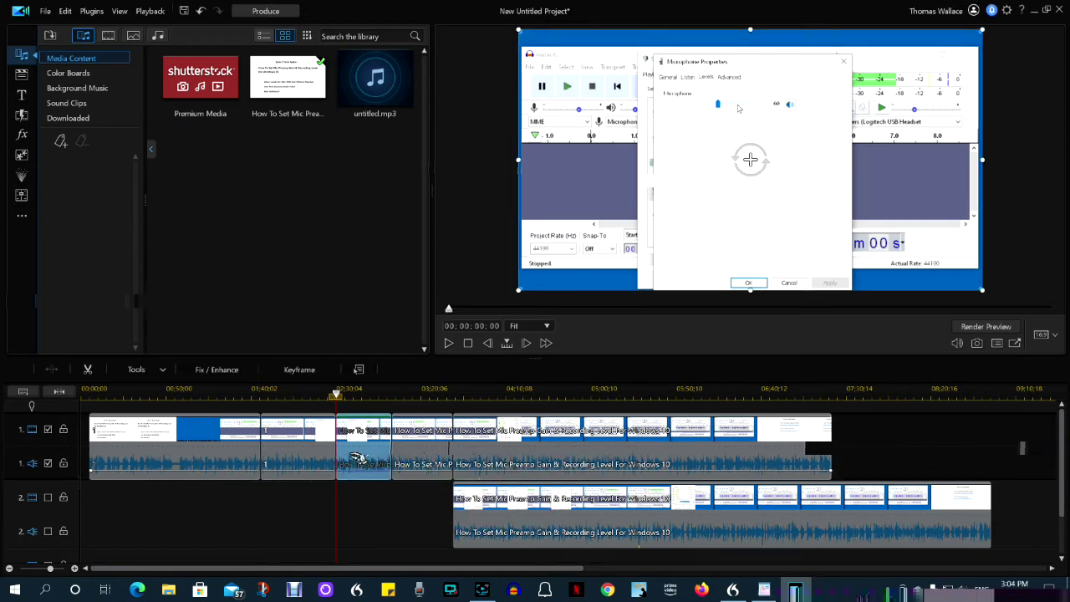
right_click(352, 464)
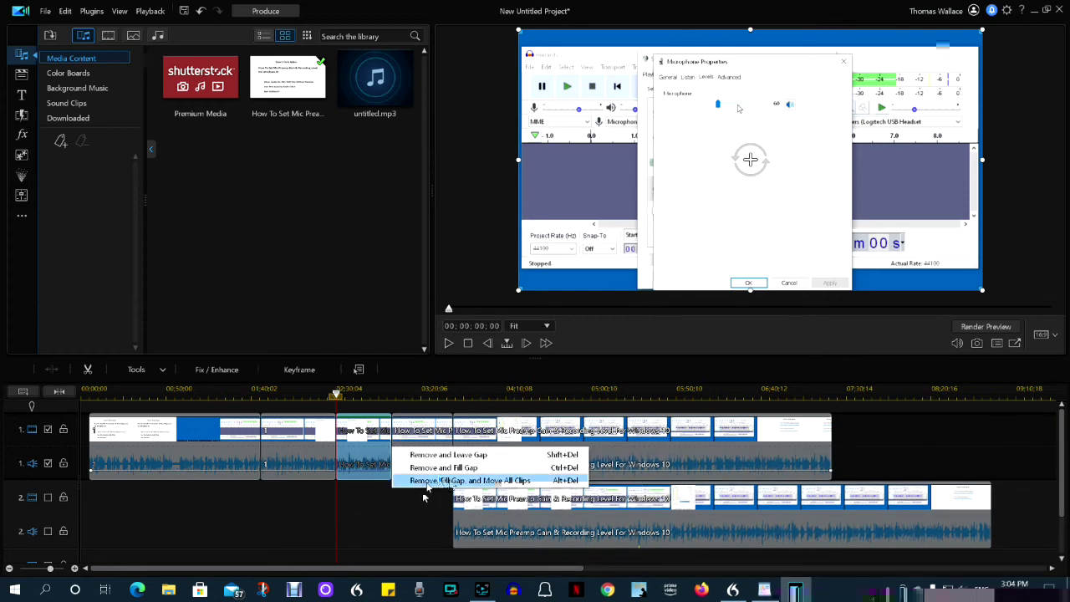
left_click(447, 481)
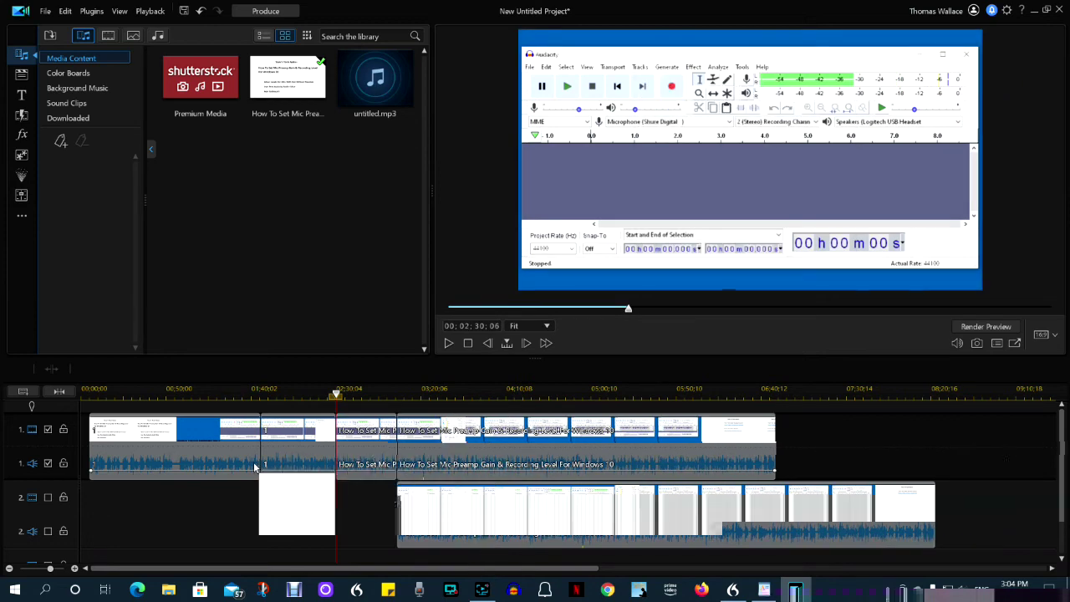
Move the first track 1 segment into the middle of the last track 1 clip using the Insert option.
left_click(168, 457)
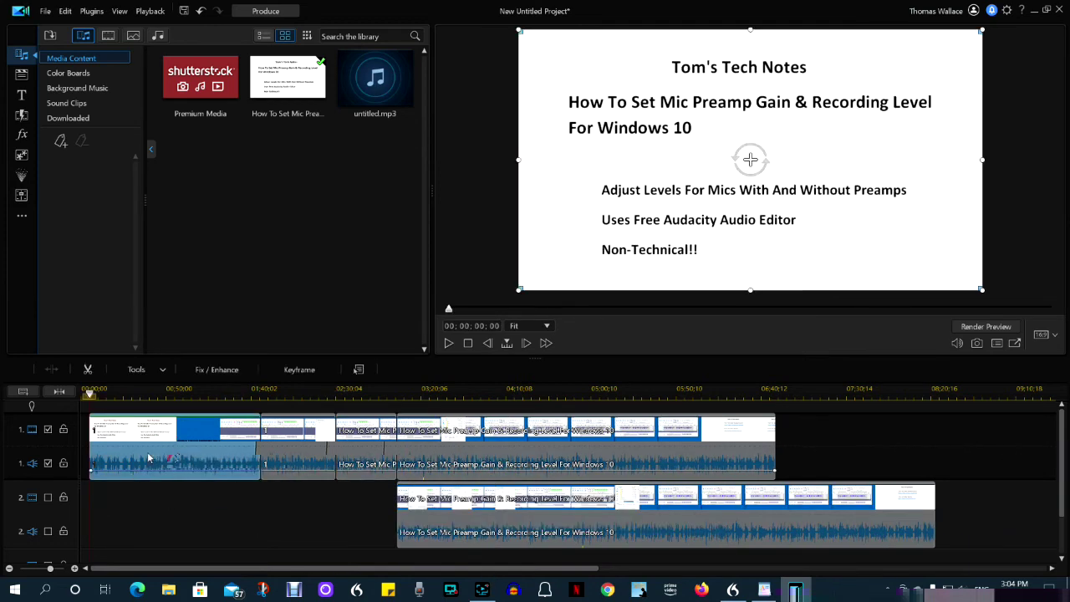
left_click_drag(149, 456, 615, 460)
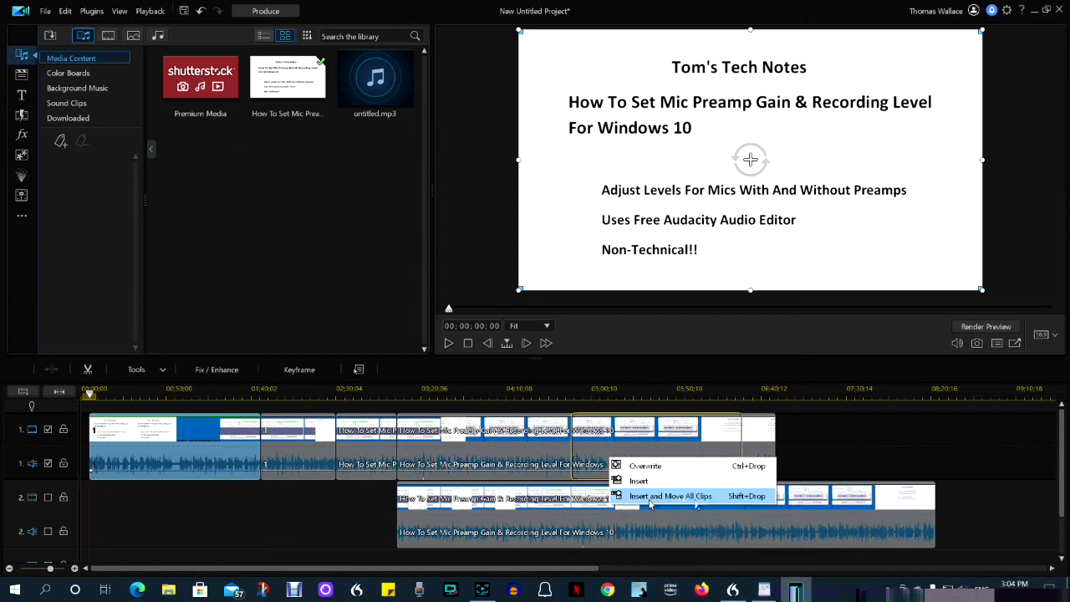
left_click(698, 498)
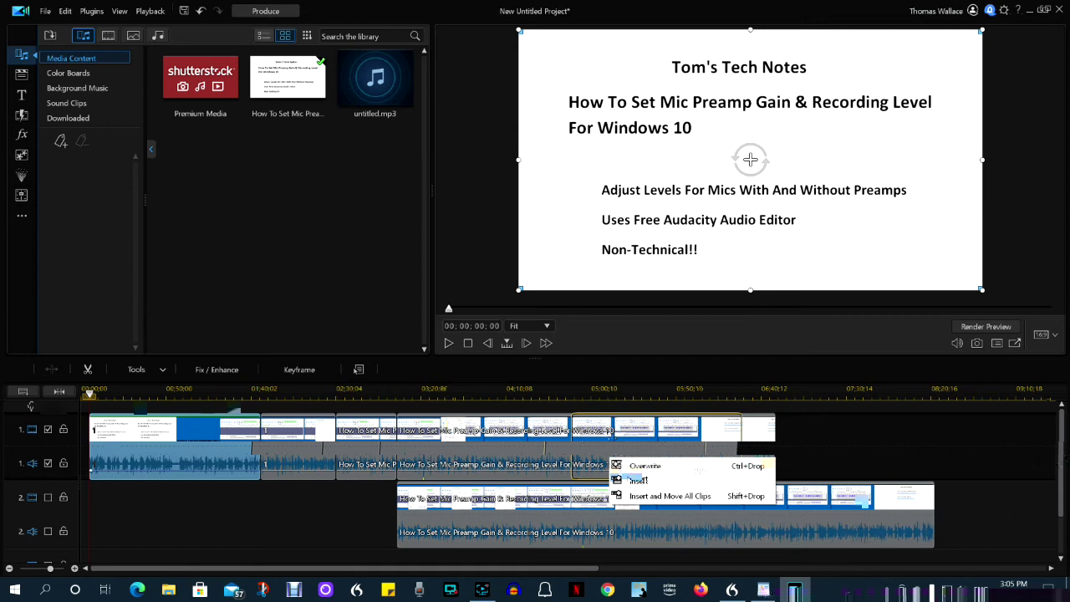
left_click(636, 481)
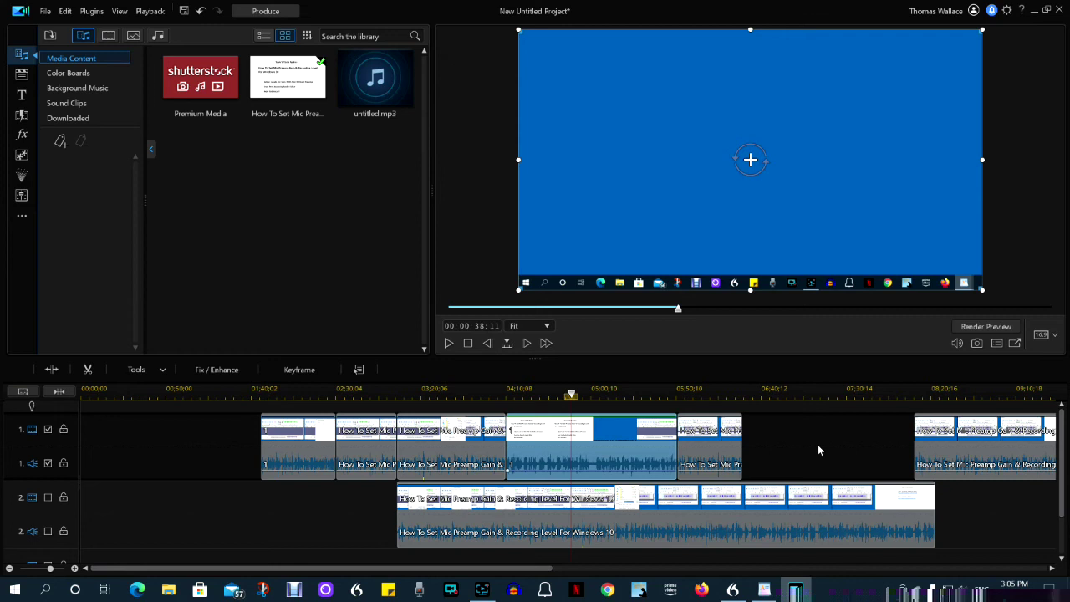
Delete the empty gap before the last track 1 clip, and move that clip to start at 00;07;34;24.
left_click(819, 451)
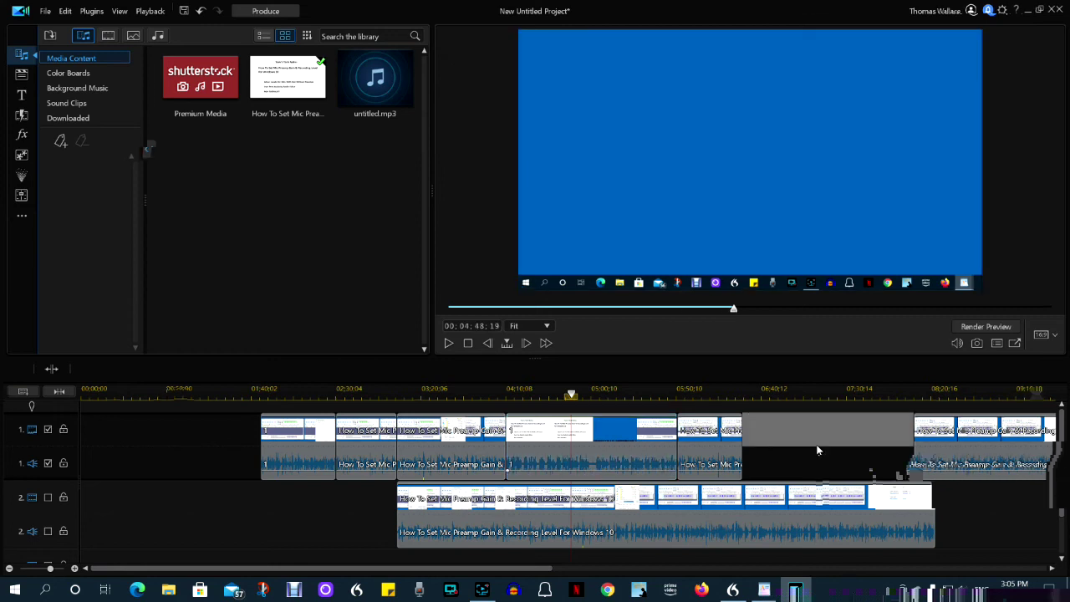
key("Delete")
left_click(713, 458)
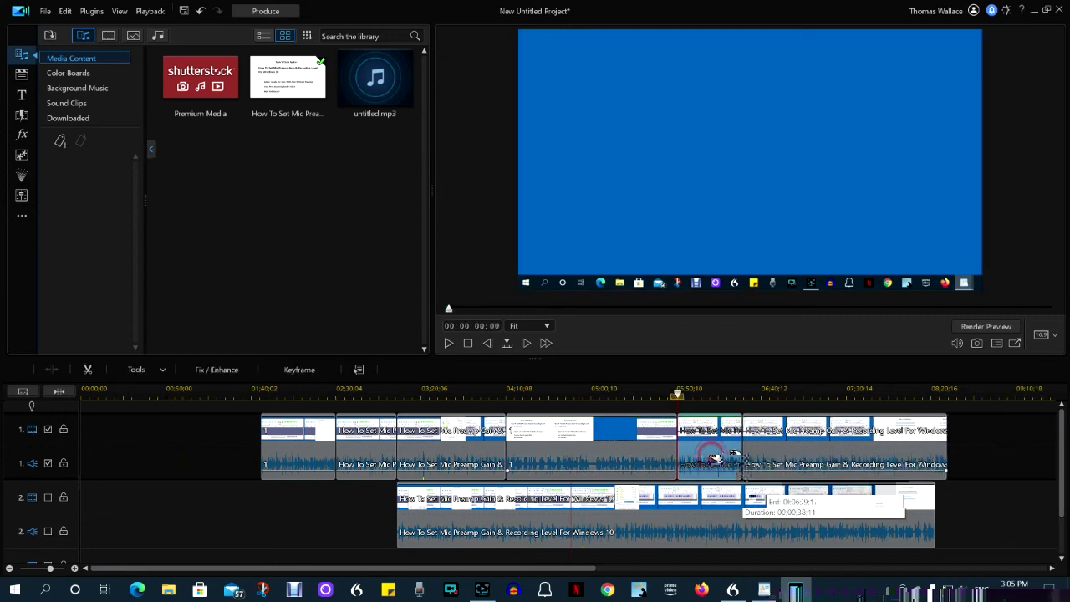
left_click_drag(715, 458, 898, 454)
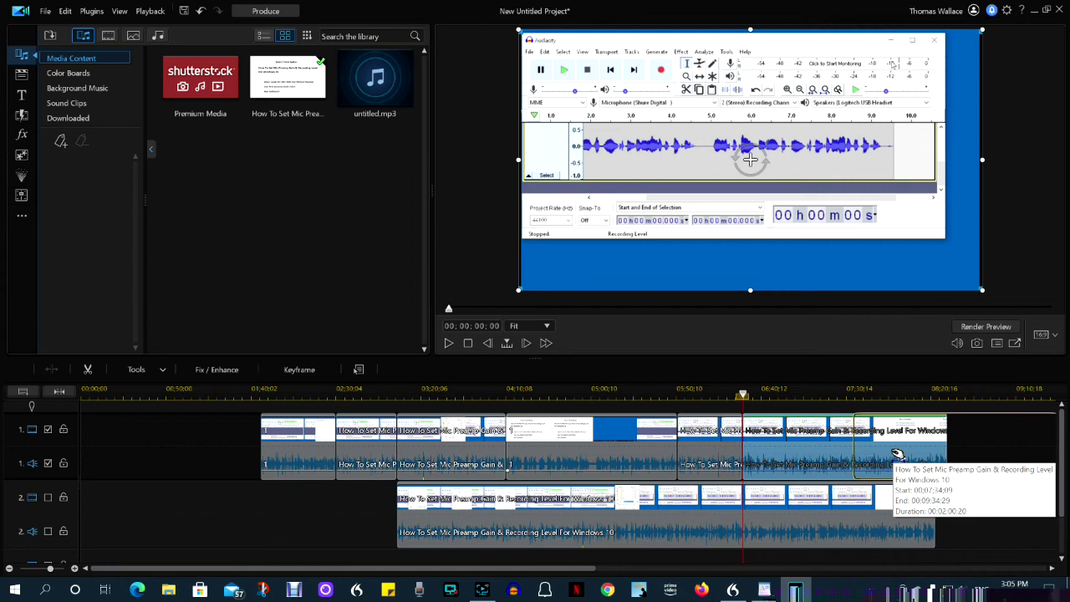
Check the gap's removal options, and move the two track 1 clips after it together so the first starts at 00;06;29;17.
right_click(803, 446)
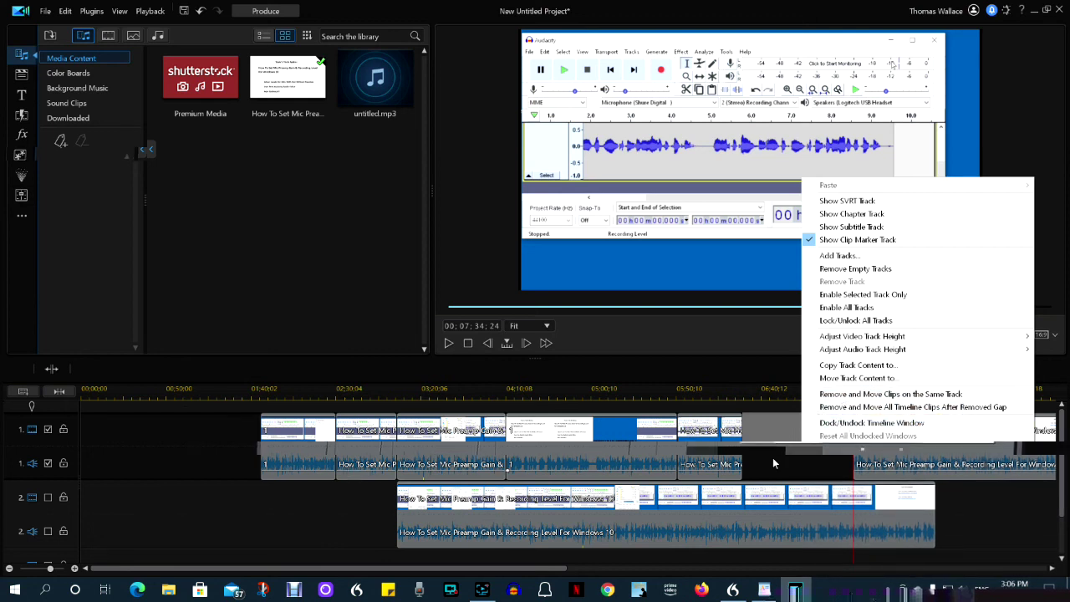
left_click(888, 456)
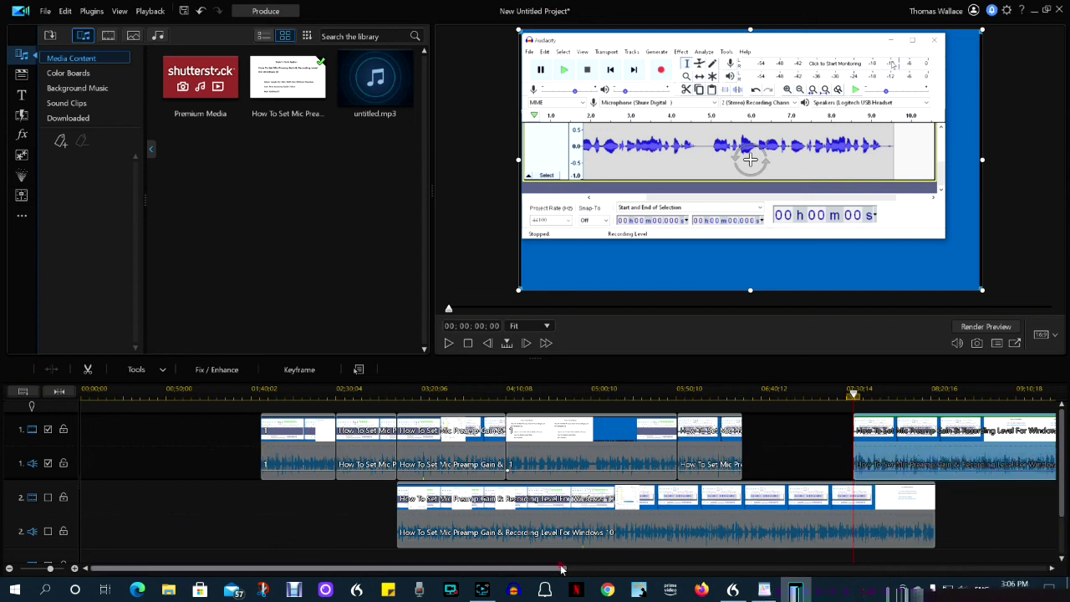
left_click_drag(561, 569, 694, 569)
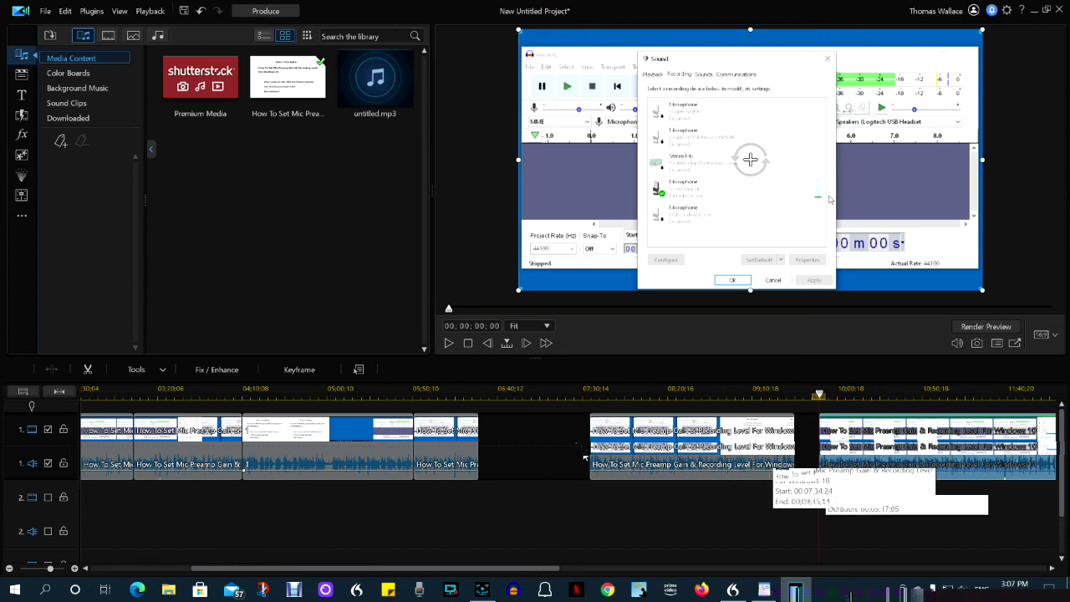
left_click_drag(556, 426, 910, 479)
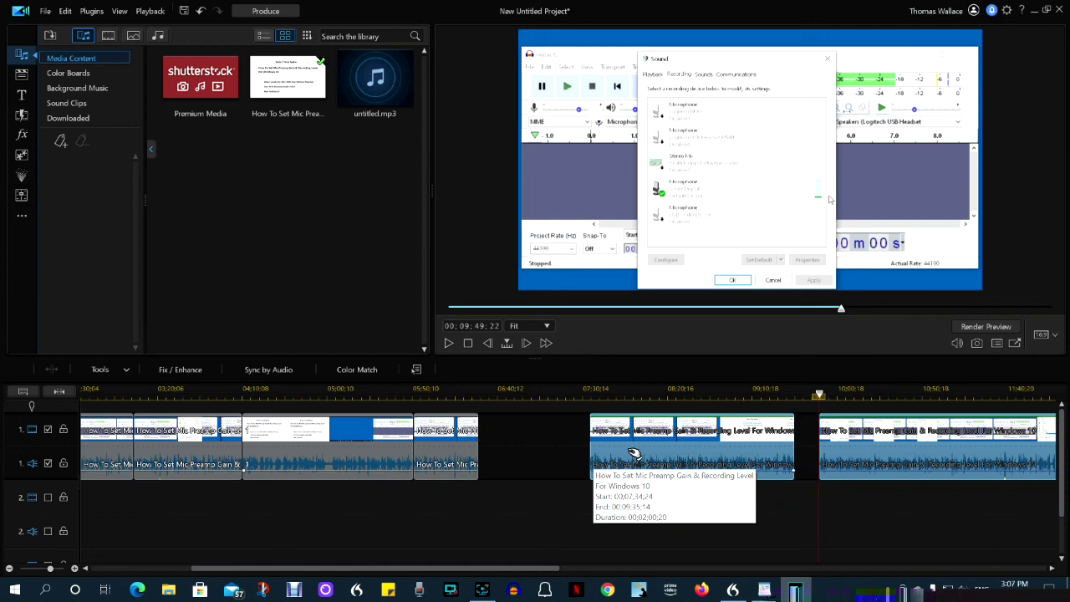
left_click_drag(645, 452, 539, 469)
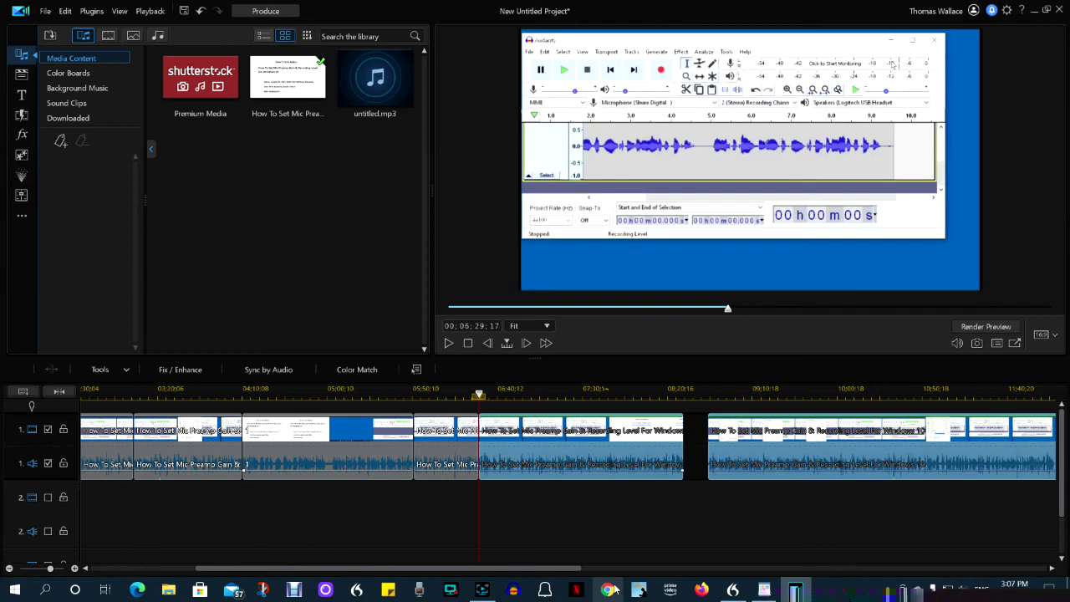
Try to shift the two selected track 1 clips together a short distance along the timeline.
left_click(502, 456)
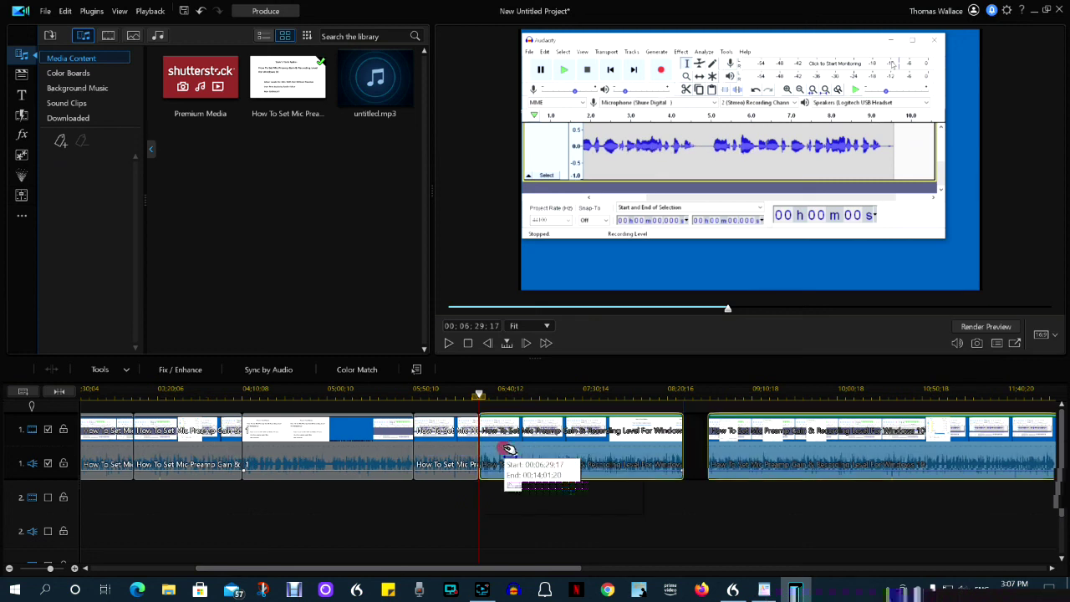
left_click_drag(509, 454, 499, 459)
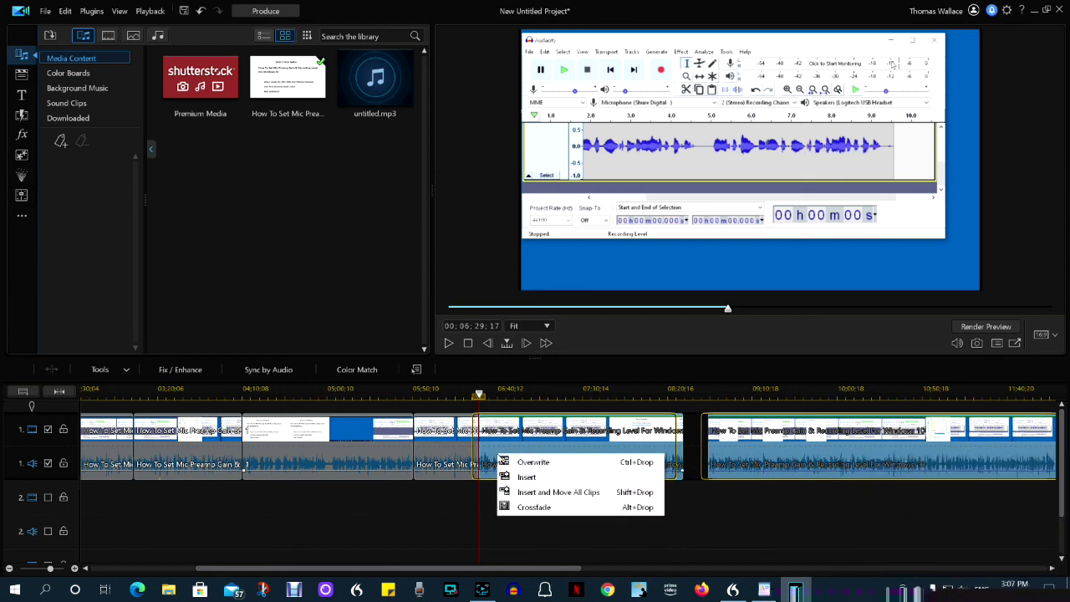
left_click(506, 459)
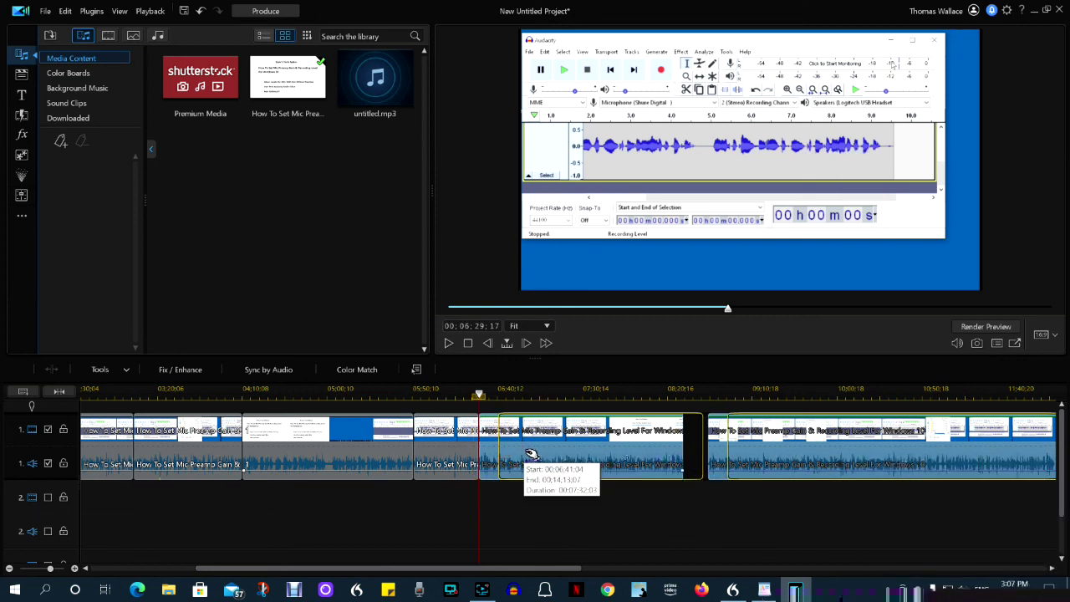
left_click_drag(542, 452, 518, 455)
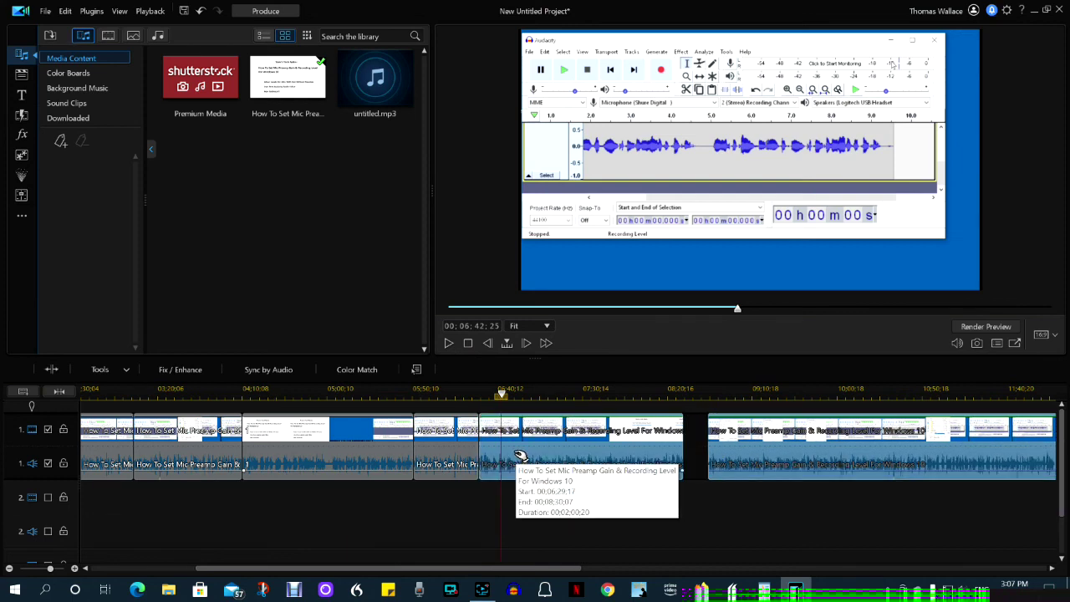